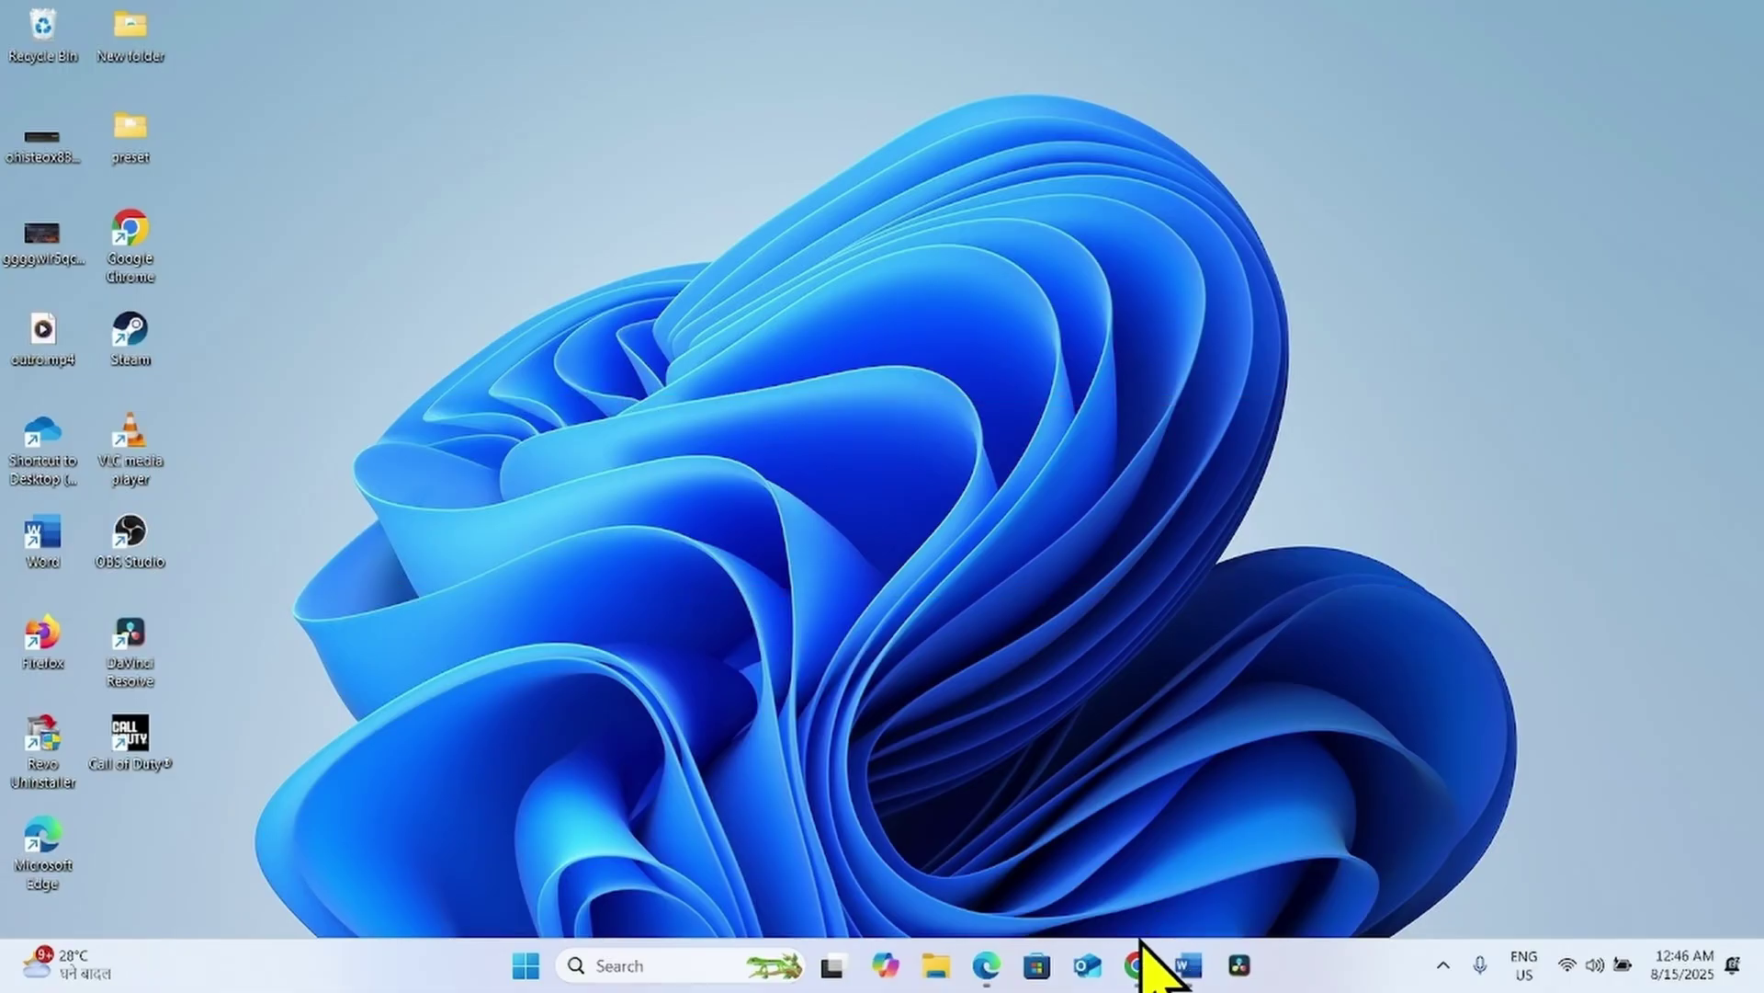
# Open the jump list for Google Chrome from its taskbar icon.
pyautogui.rightClick(1140, 967)
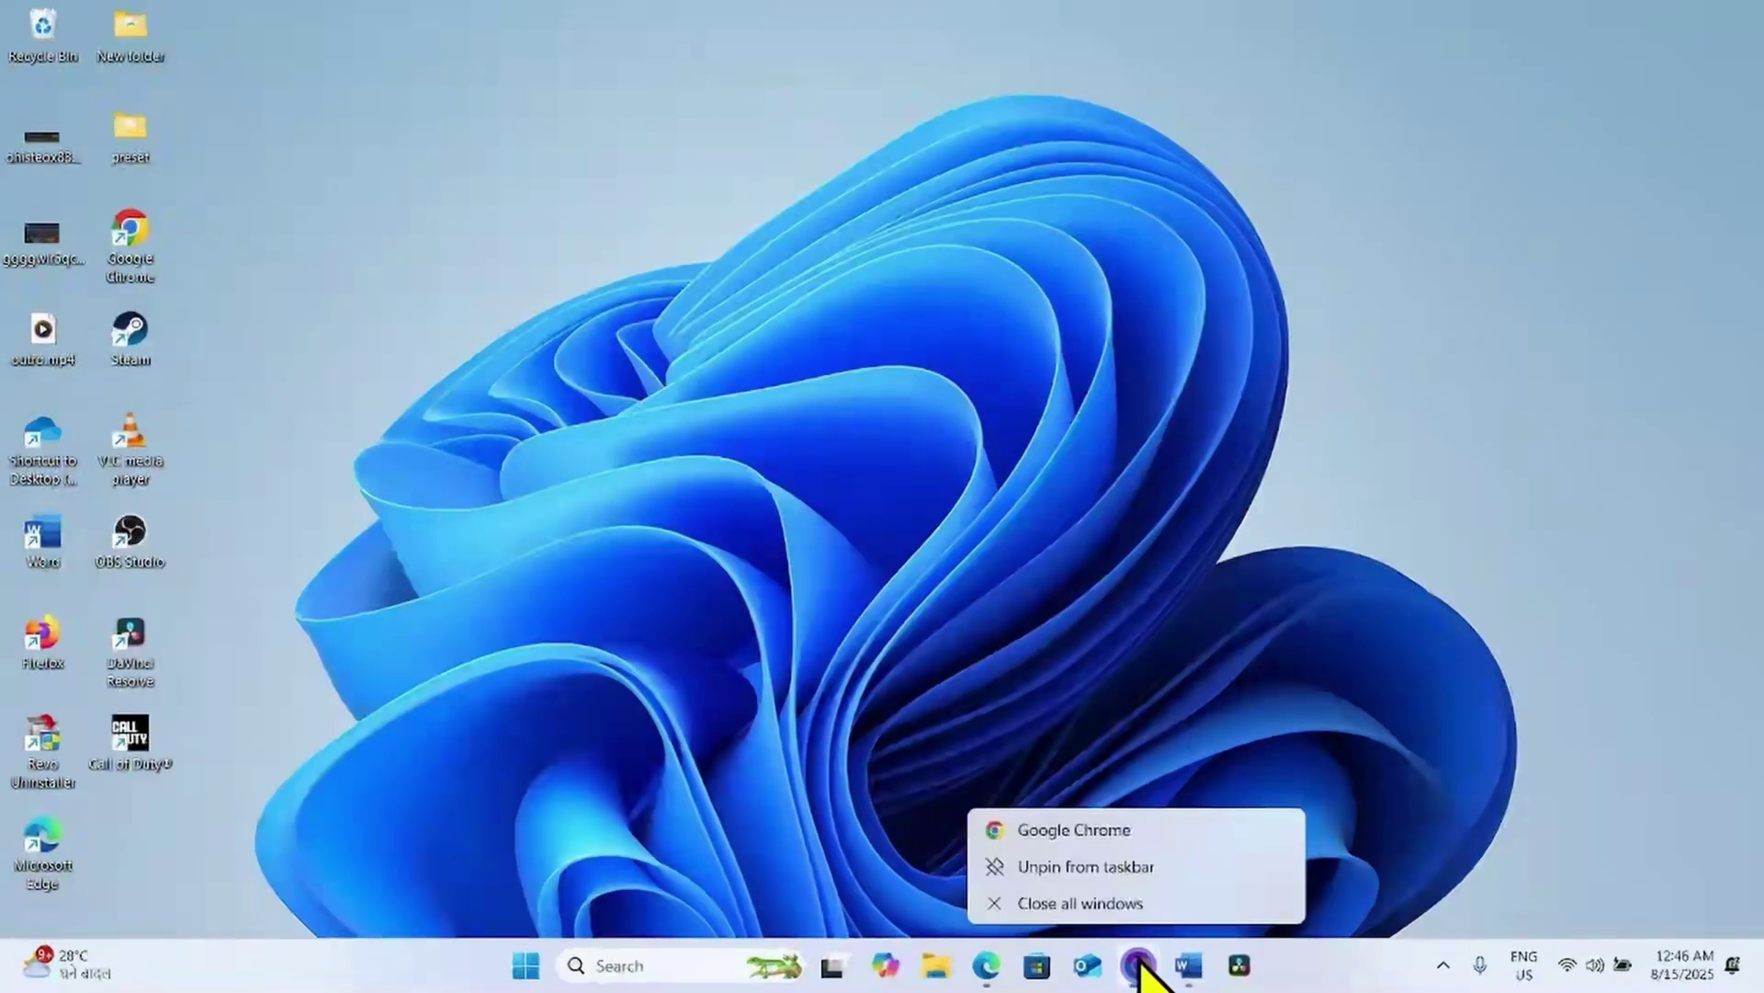
# Open a new maximized Chrome window and search Google for 'windows 11 download'.
pyautogui.click(1107, 829)
pyautogui.click(1697, 34)
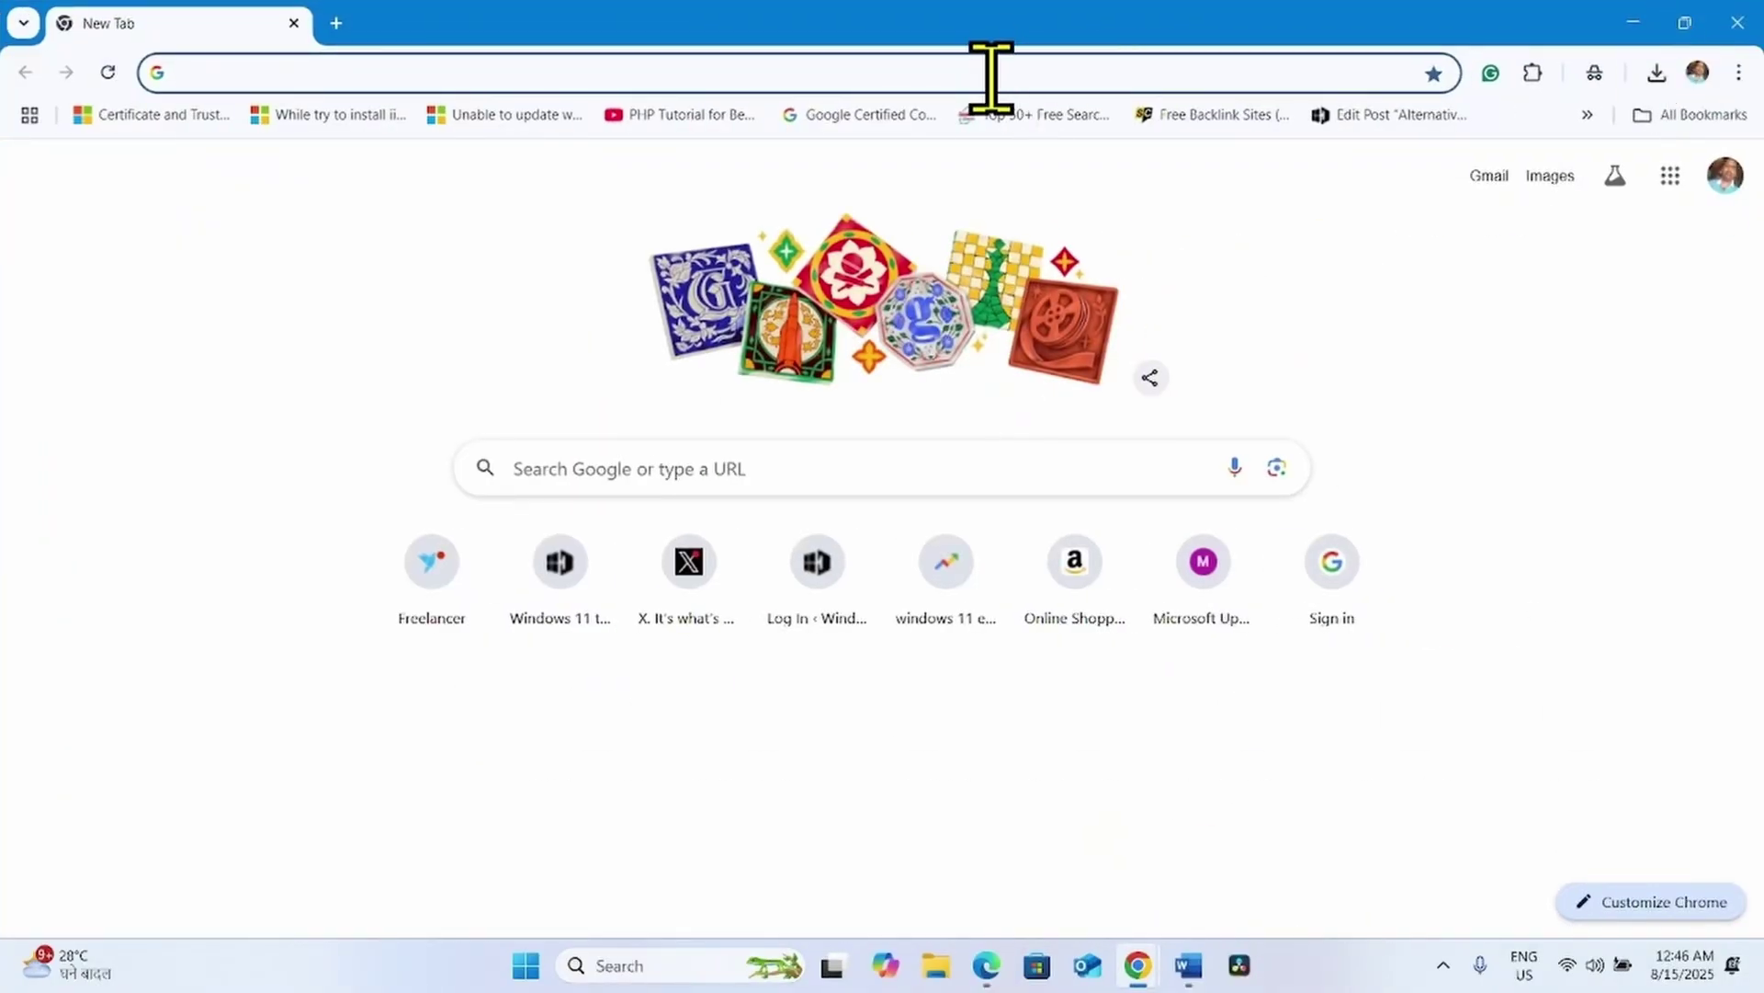
pyautogui.write('w')
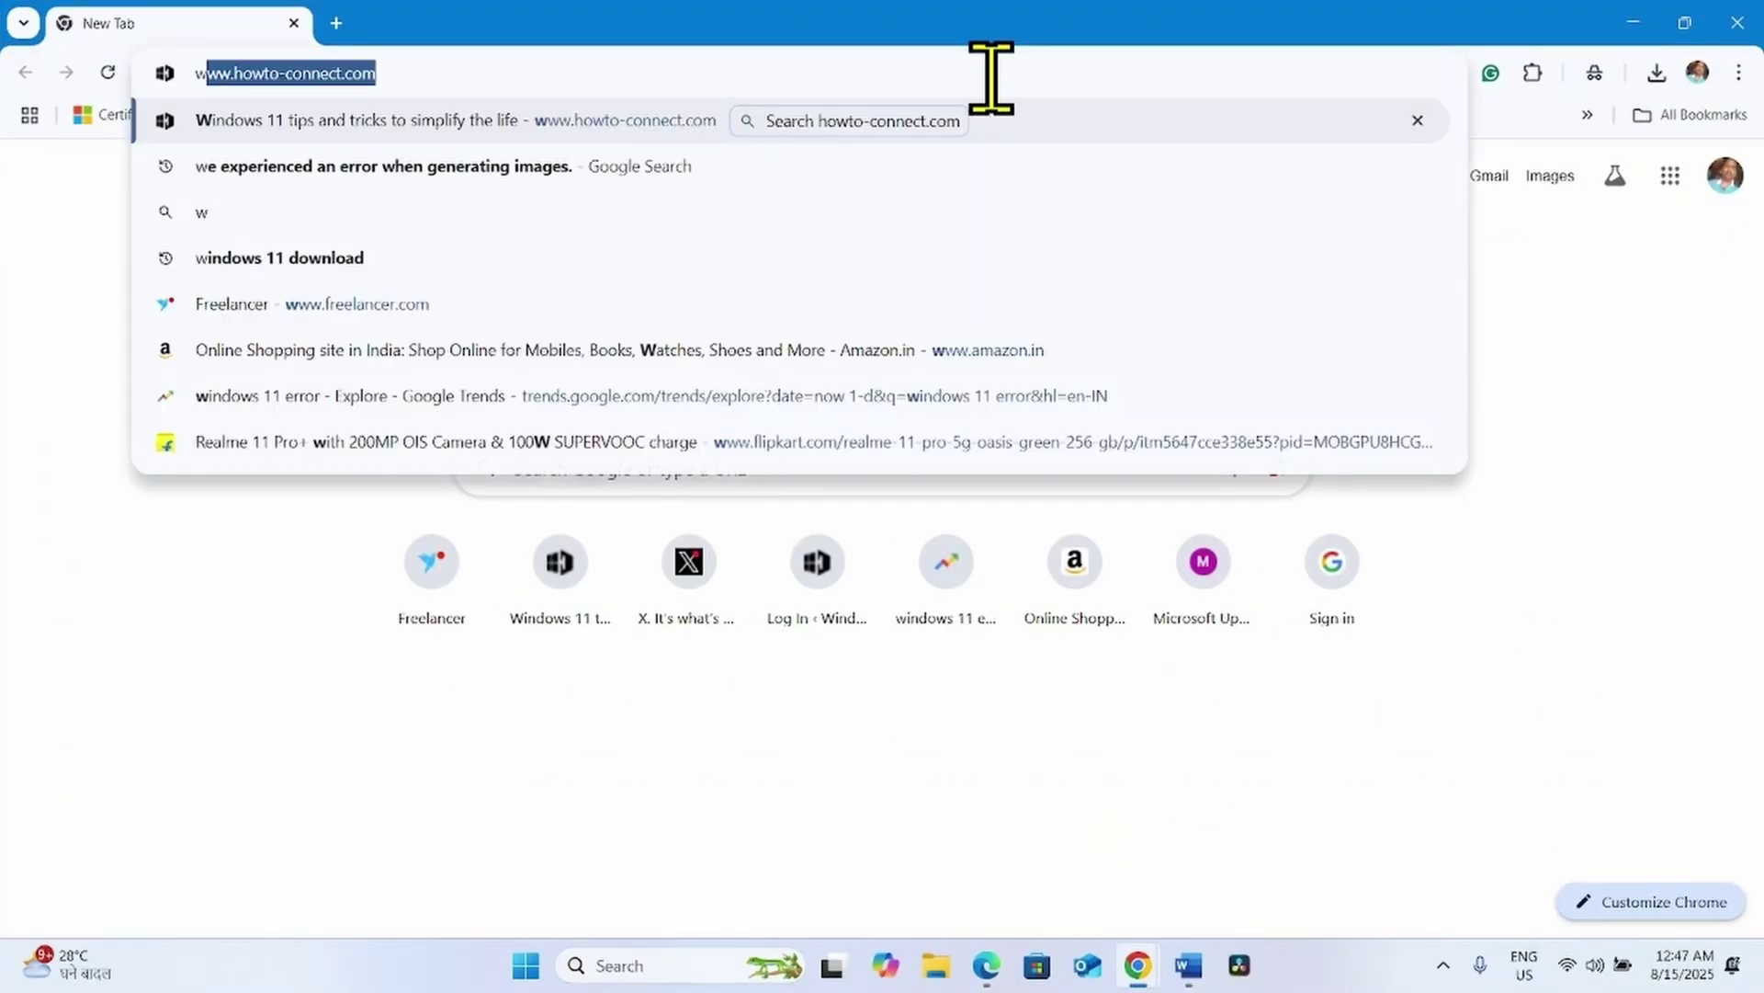
pyautogui.write('indows 11')
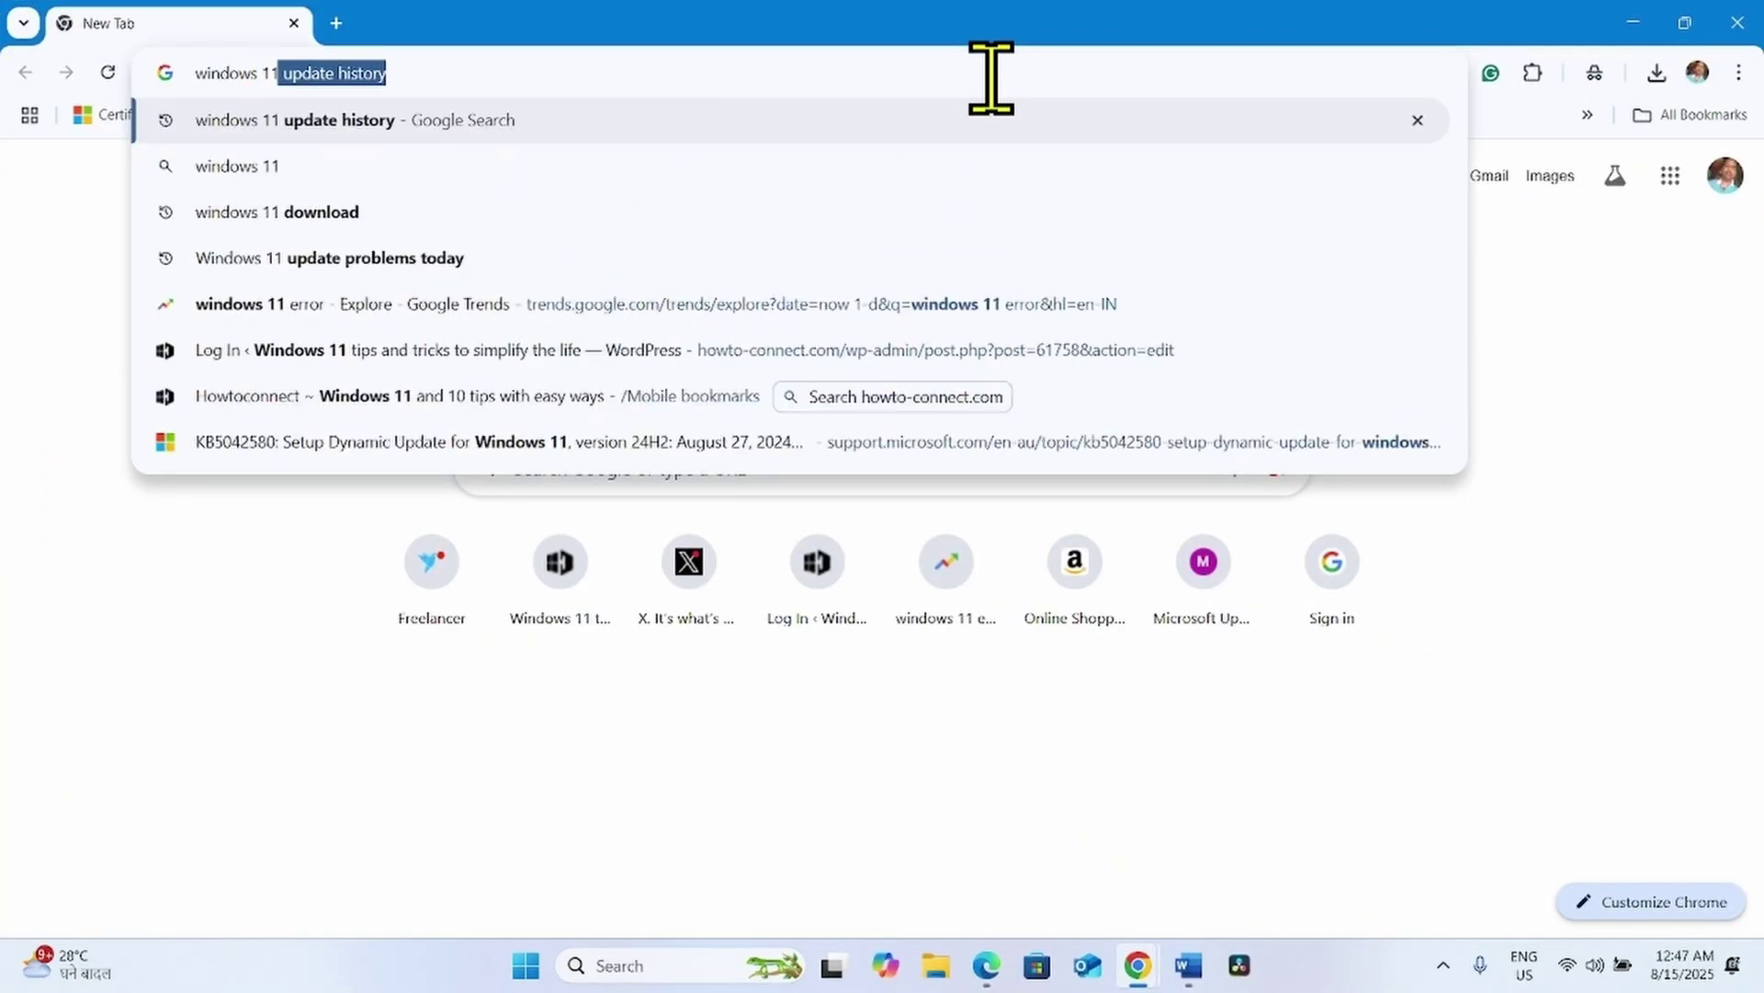
pyautogui.write(' download')
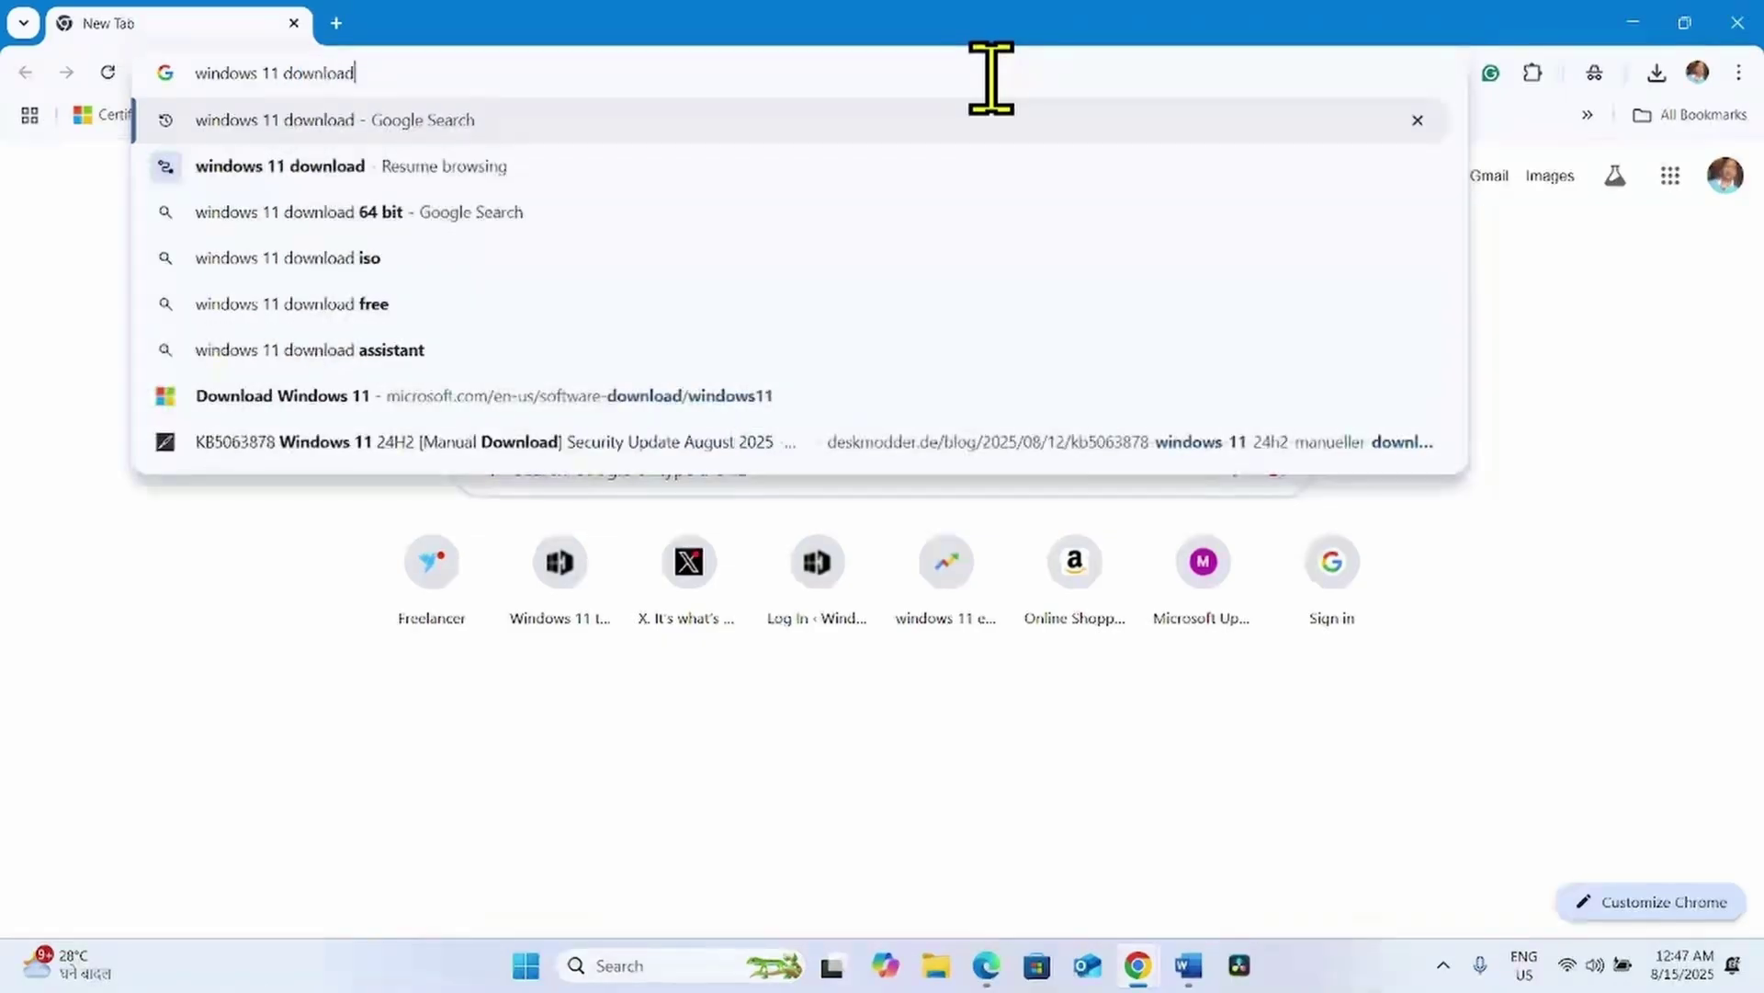
pyautogui.press('Return')
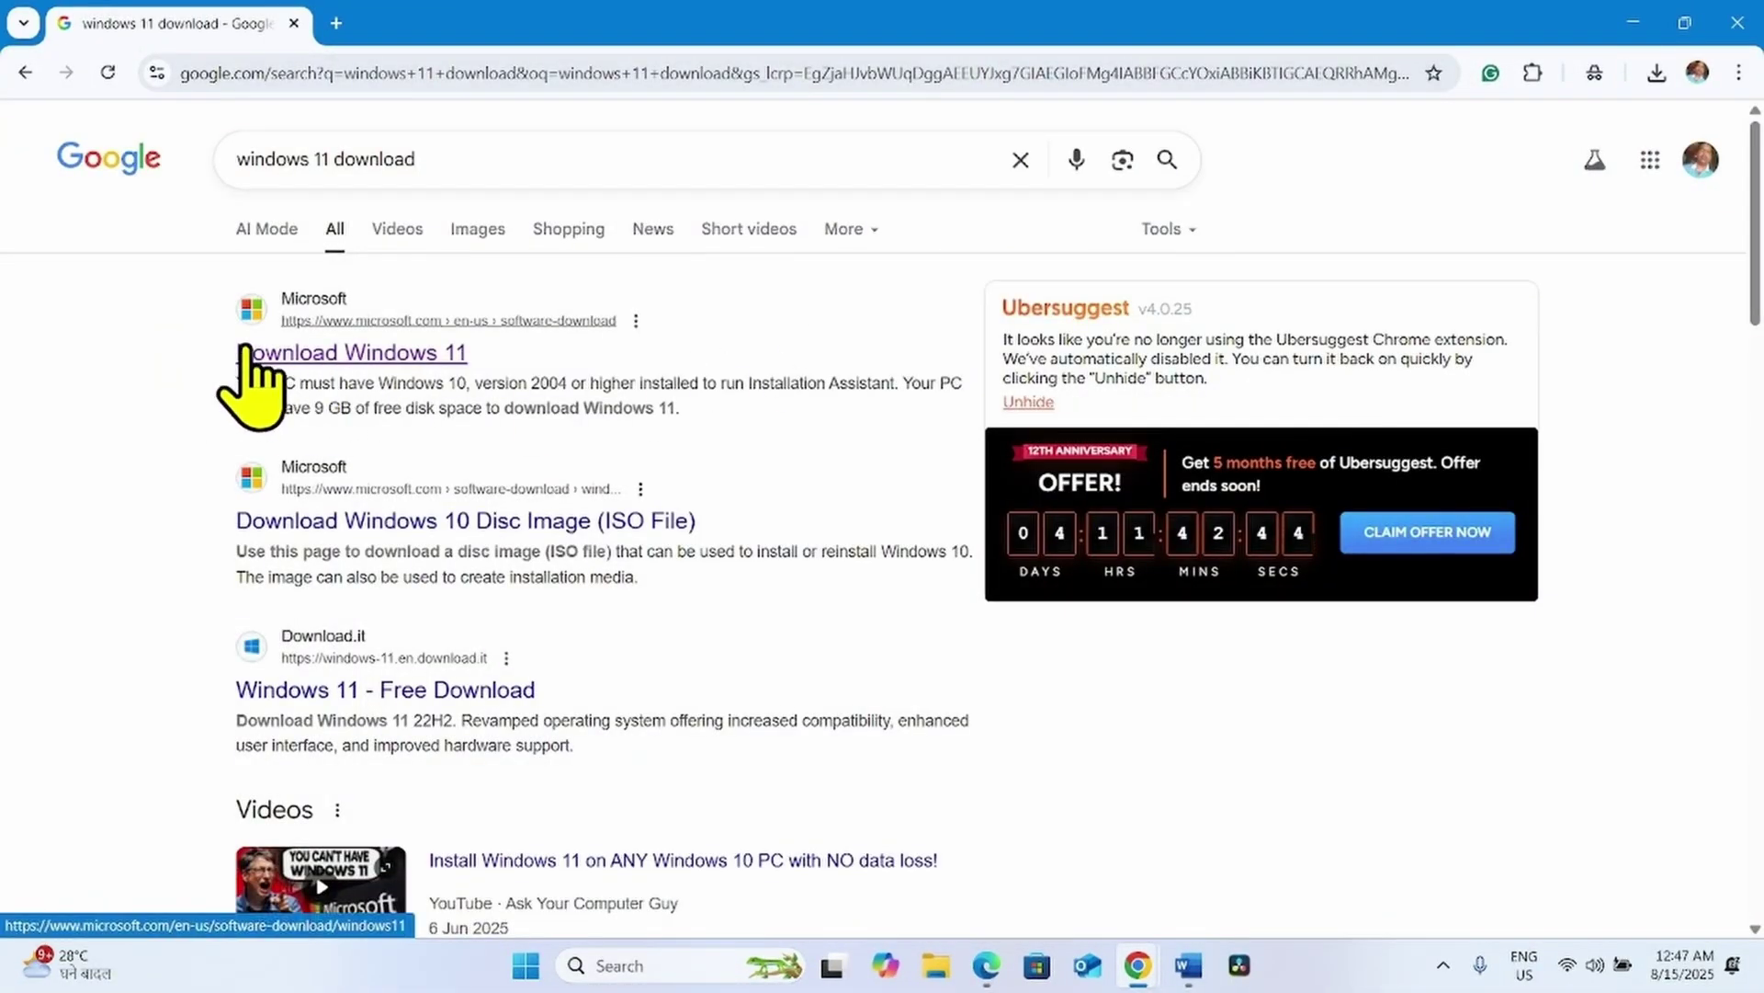
# On Microsoft's Download Windows 11 page, select and confirm the multi-edition ISO for x64 devices.
pyautogui.click(308, 347)
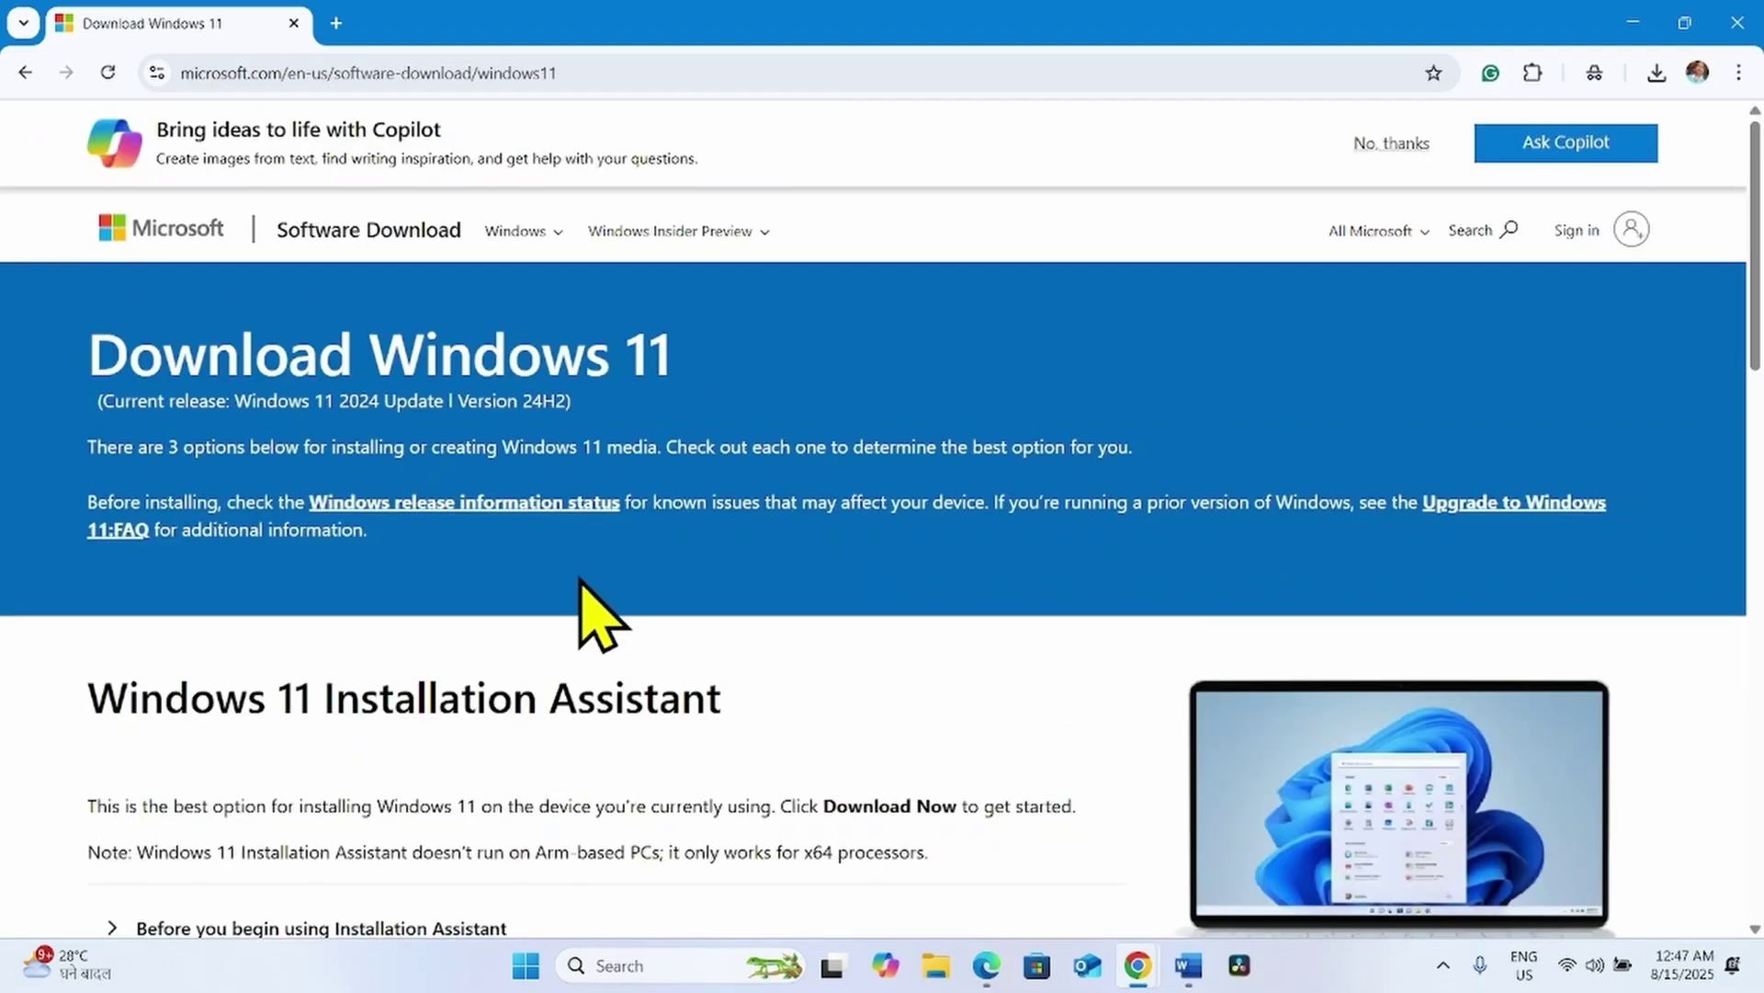
pyautogui.scroll(-15, 582, 641)
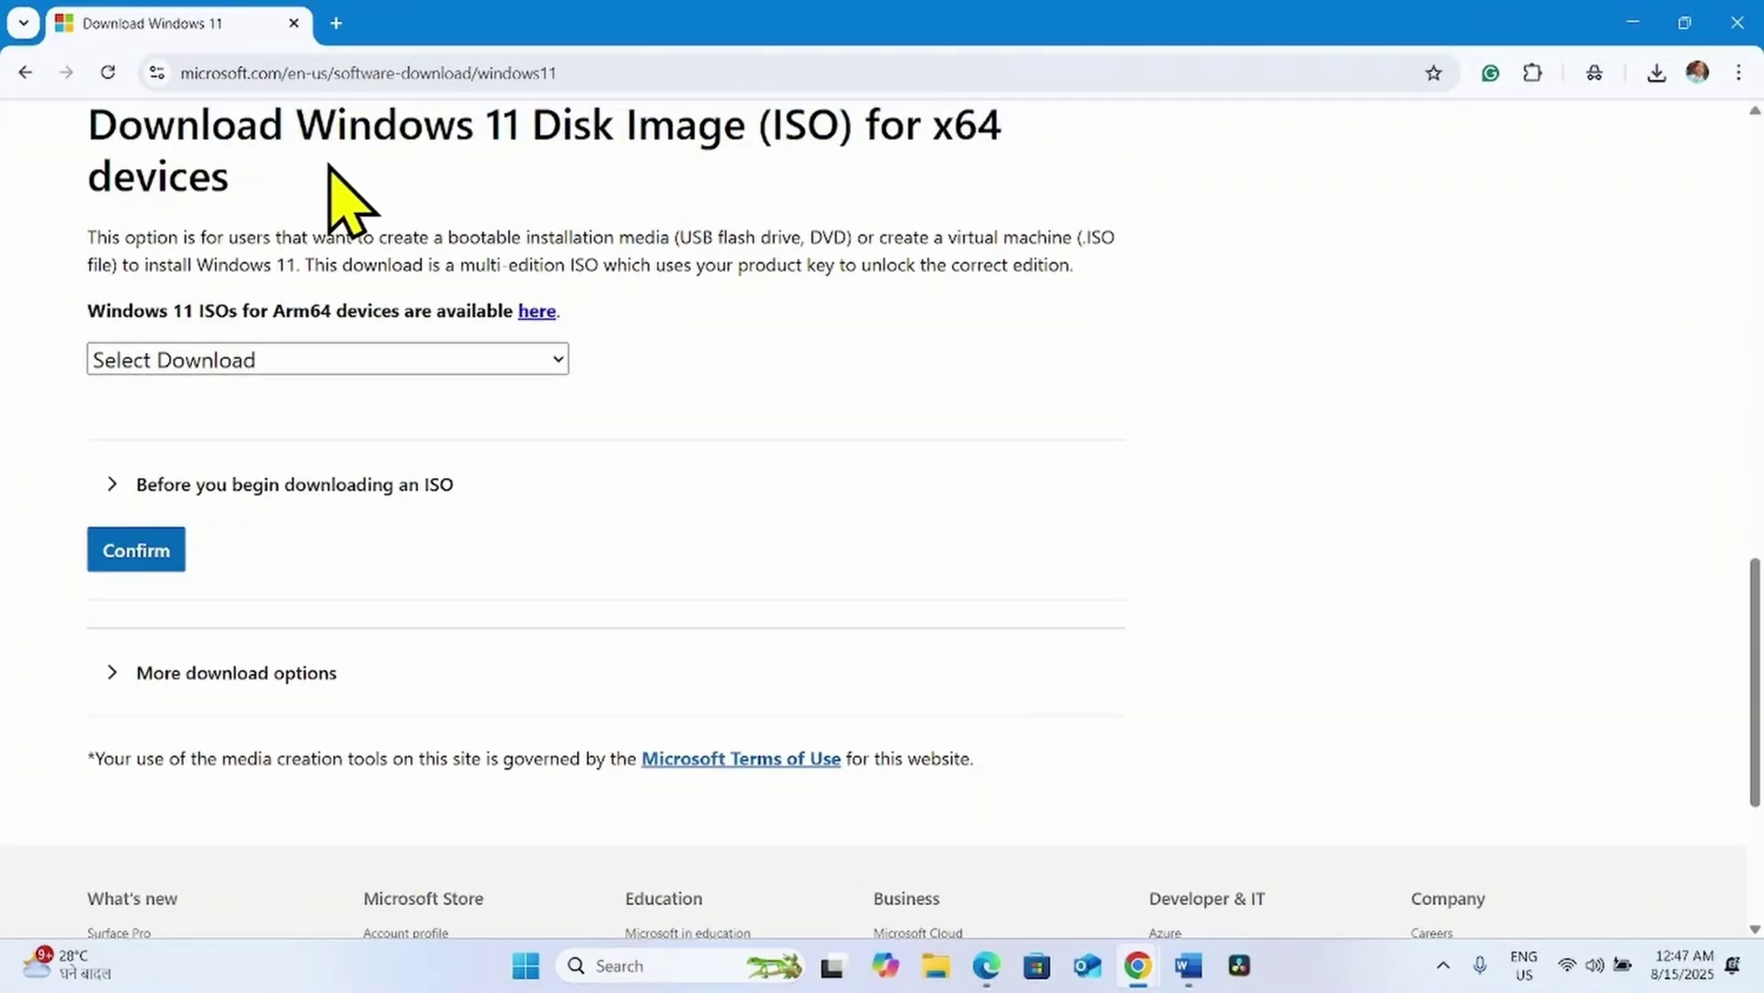
pyautogui.click(163, 368)
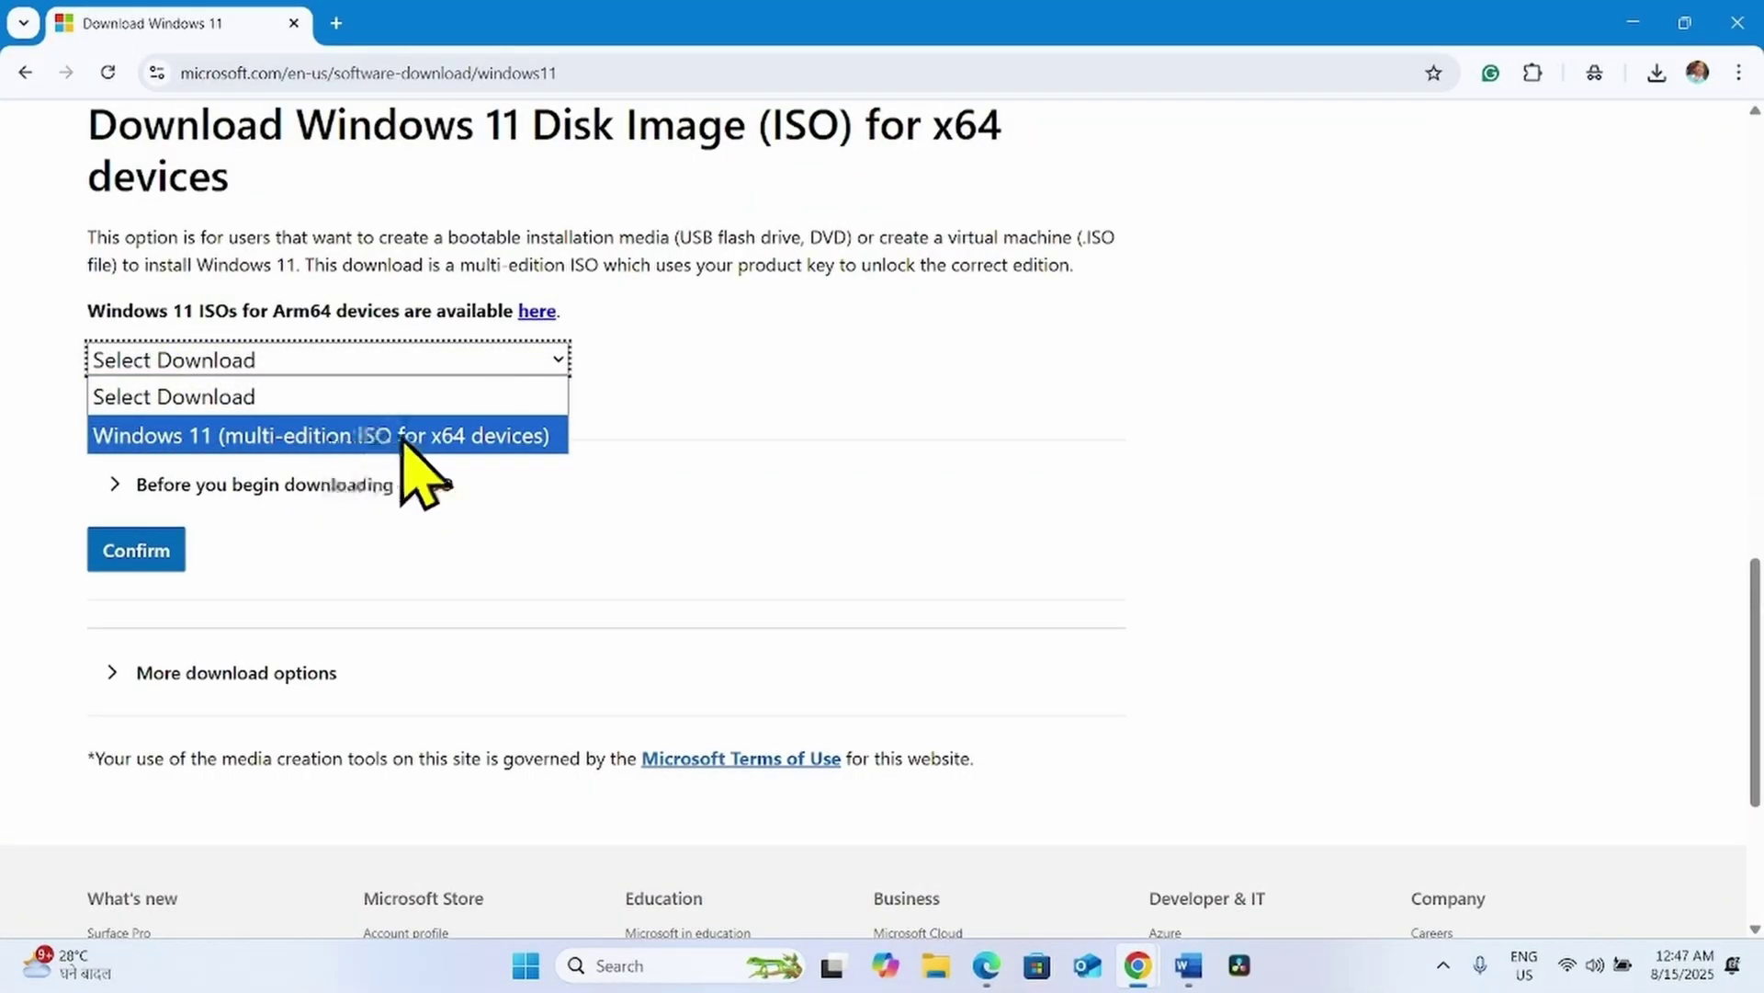
pyautogui.click(457, 436)
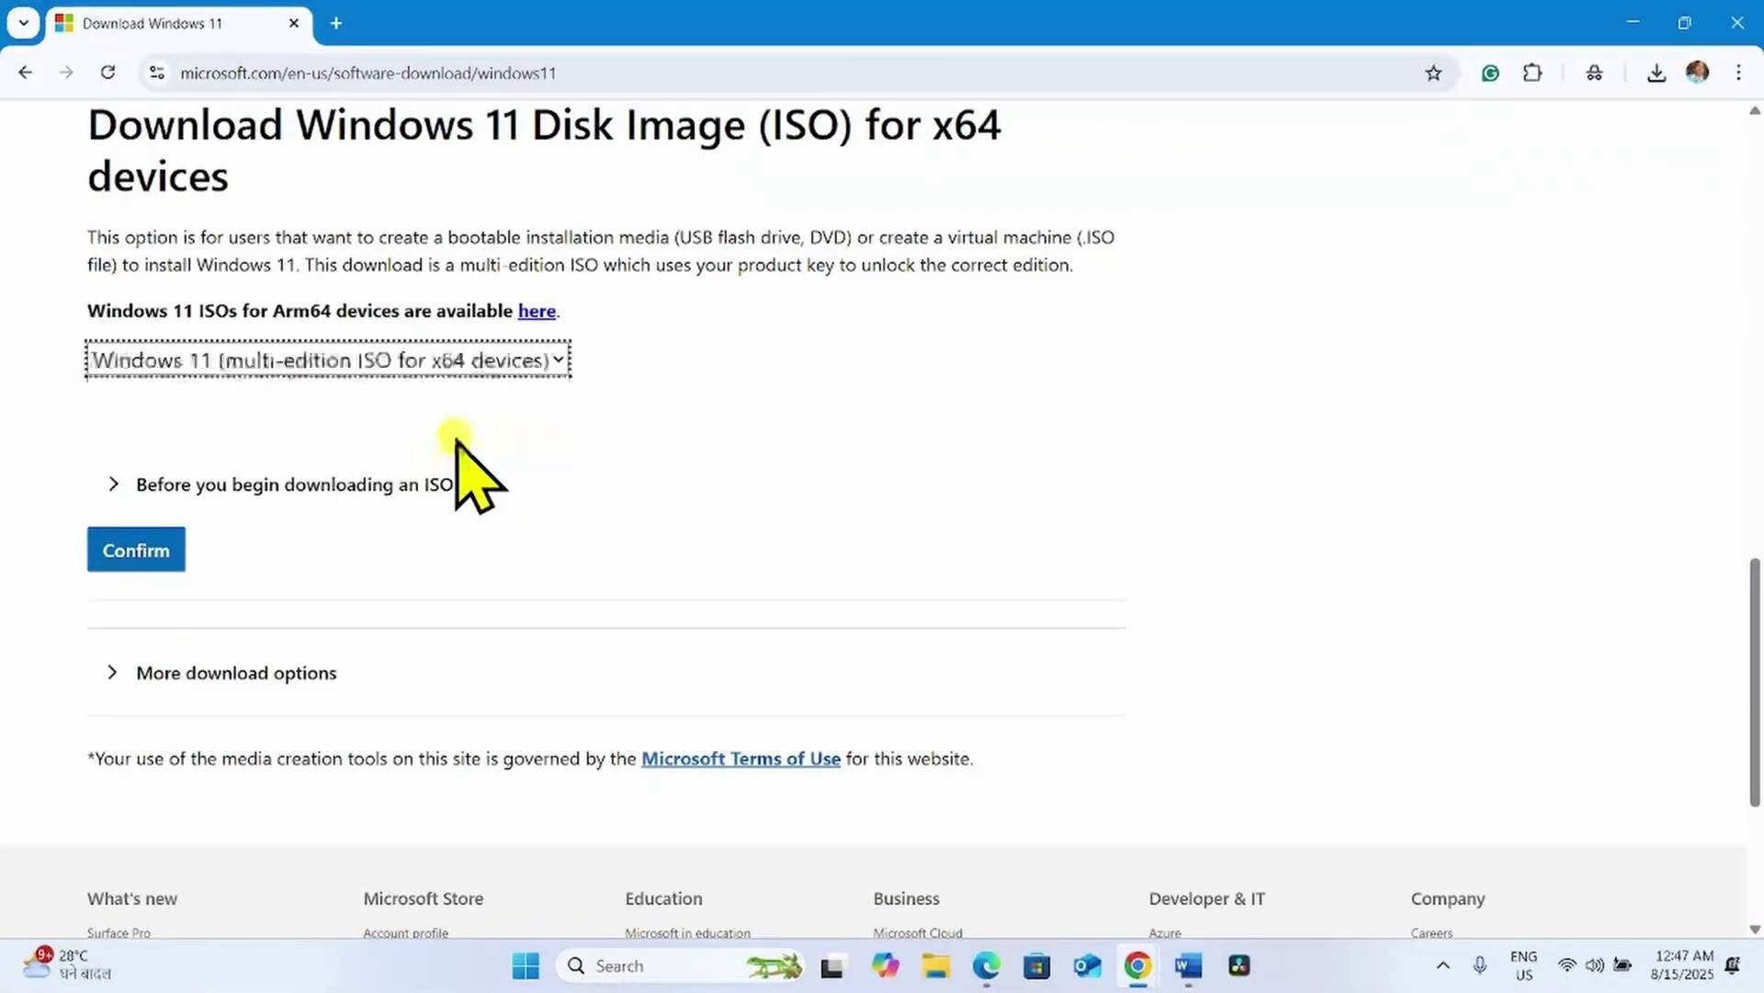
pyautogui.click(130, 563)
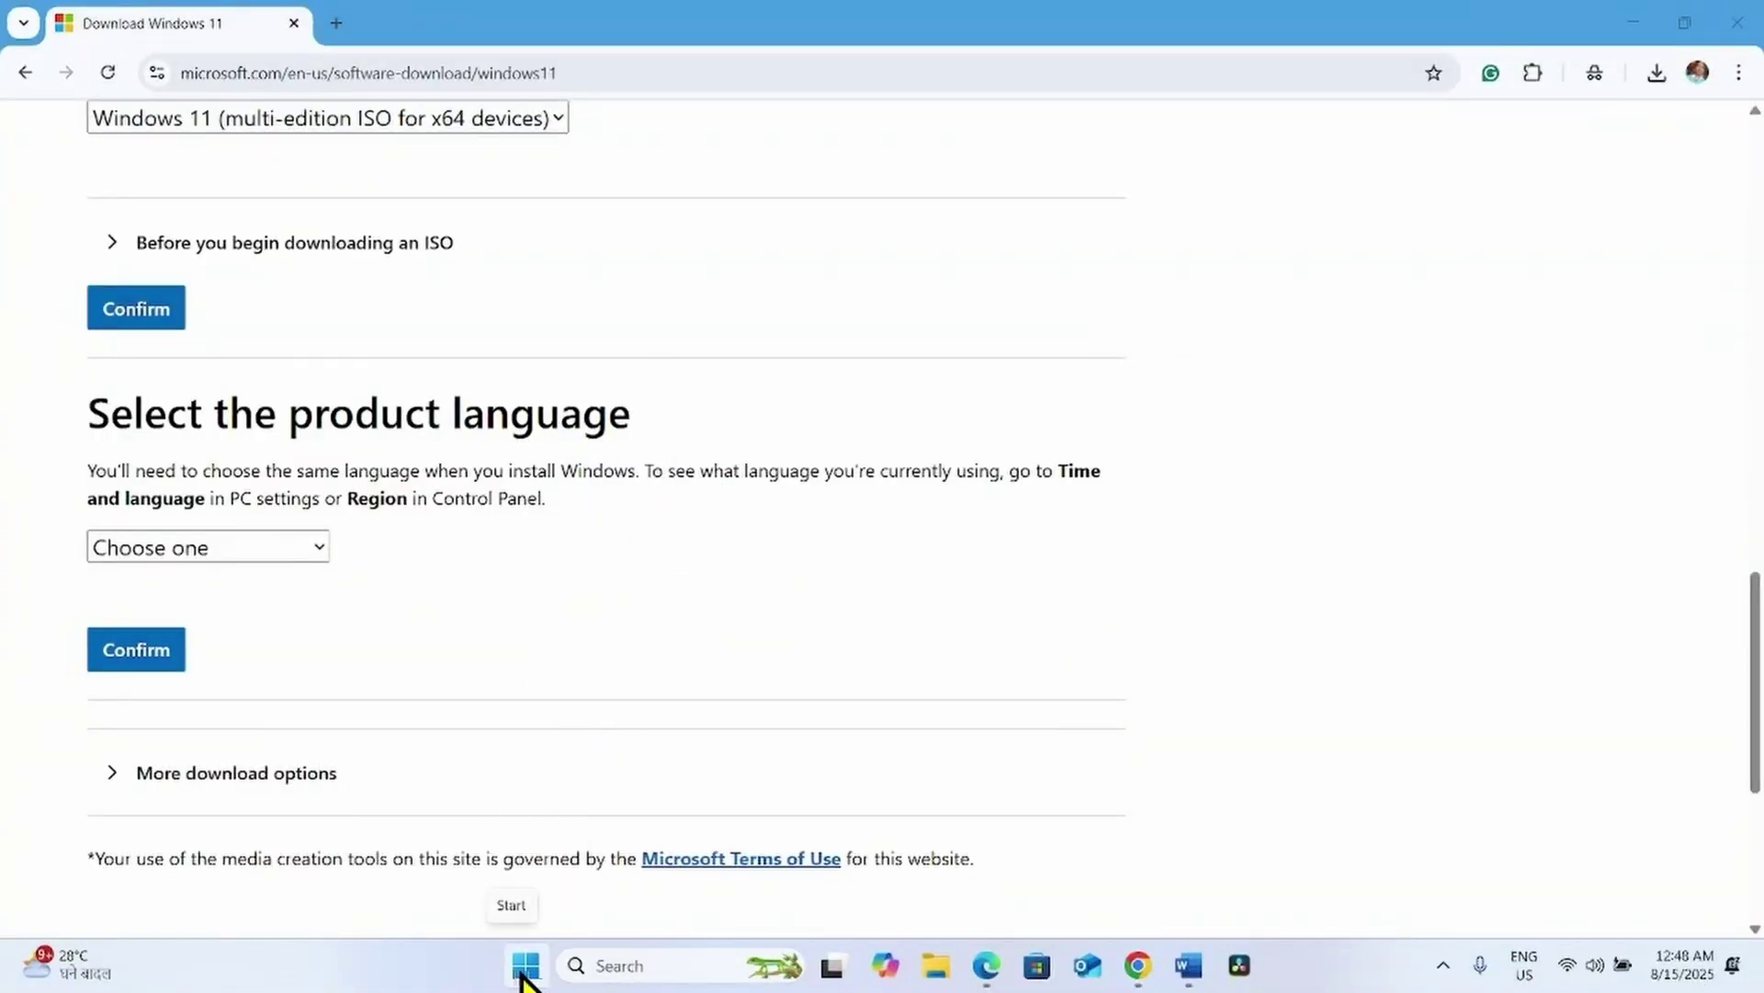
# Check Settings > Time & language > Language & region, showing English (United States) as display language.
pyautogui.click(526, 969)
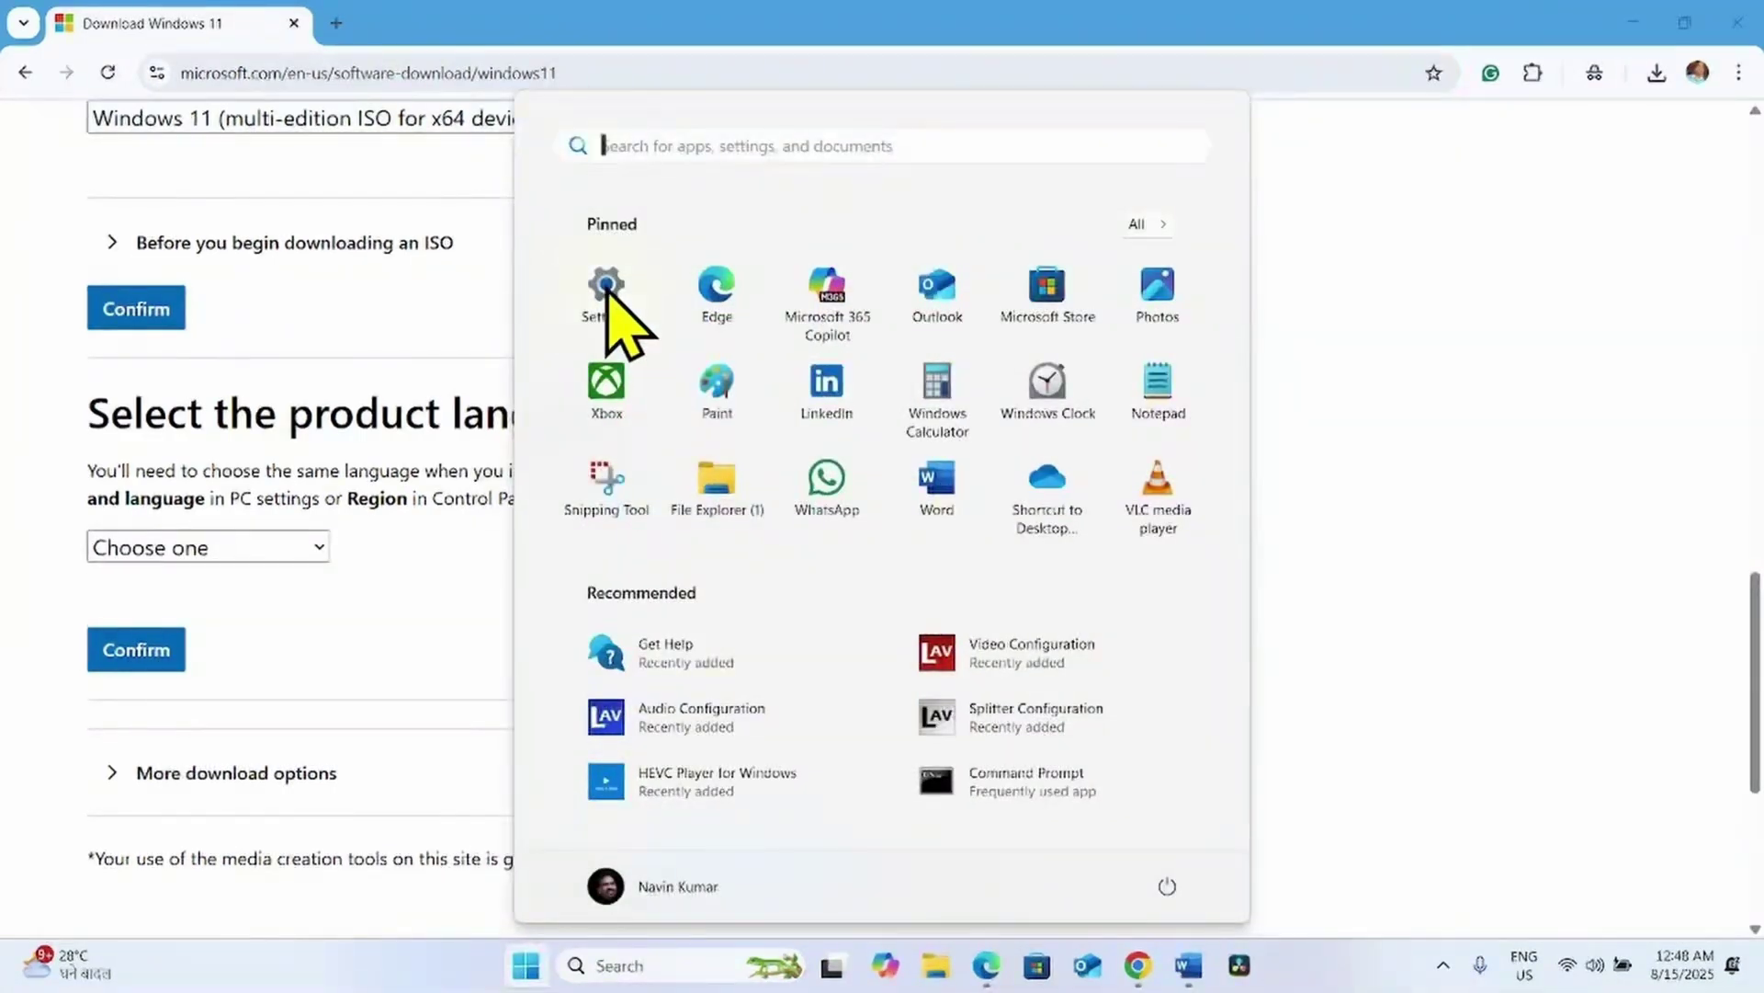
pyautogui.click(606, 287)
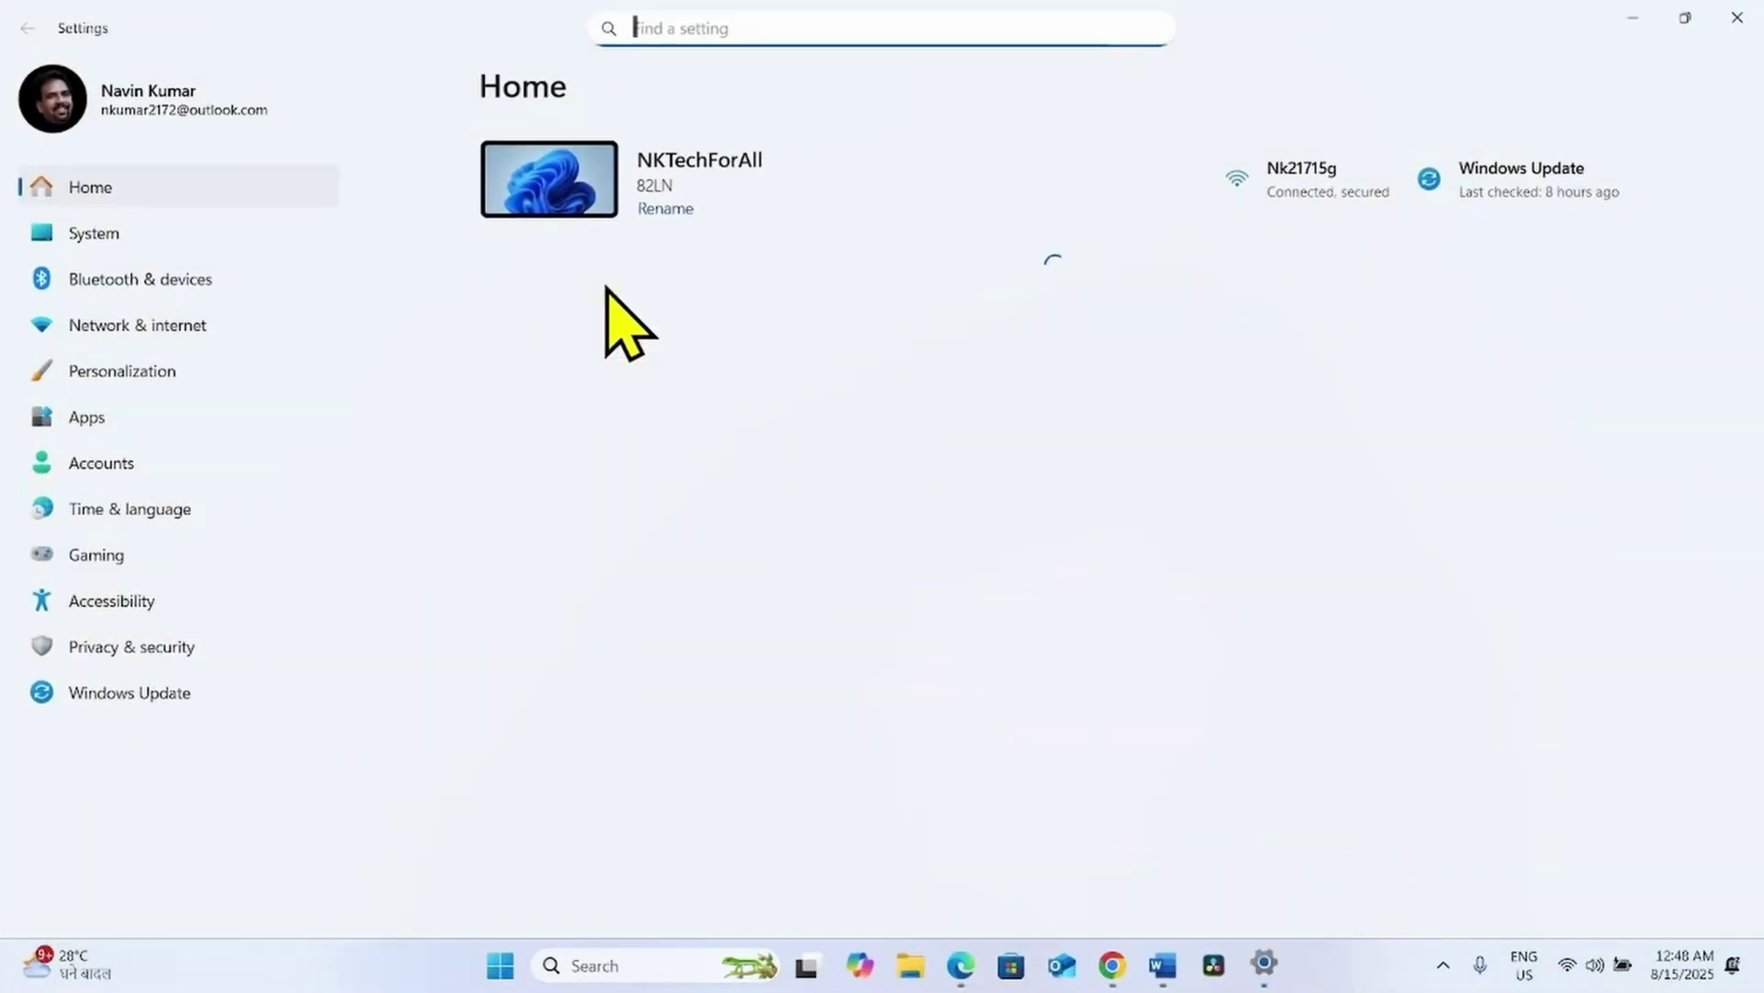
pyautogui.click(129, 515)
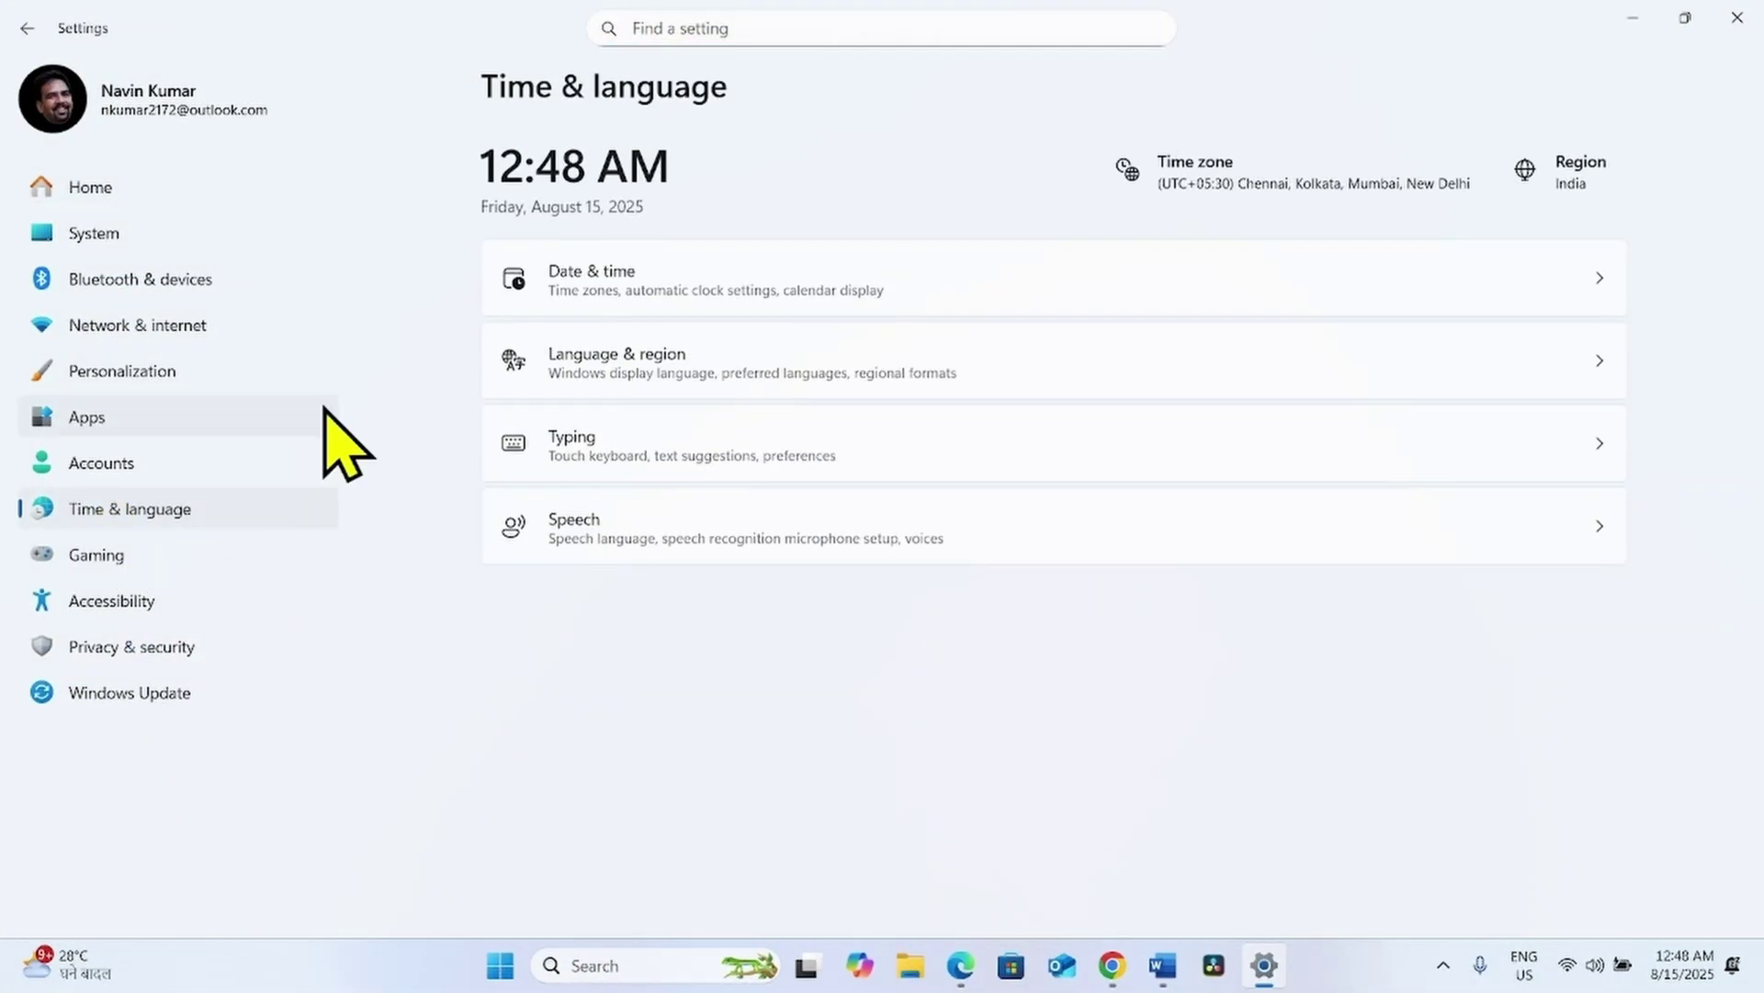
pyautogui.click(586, 365)
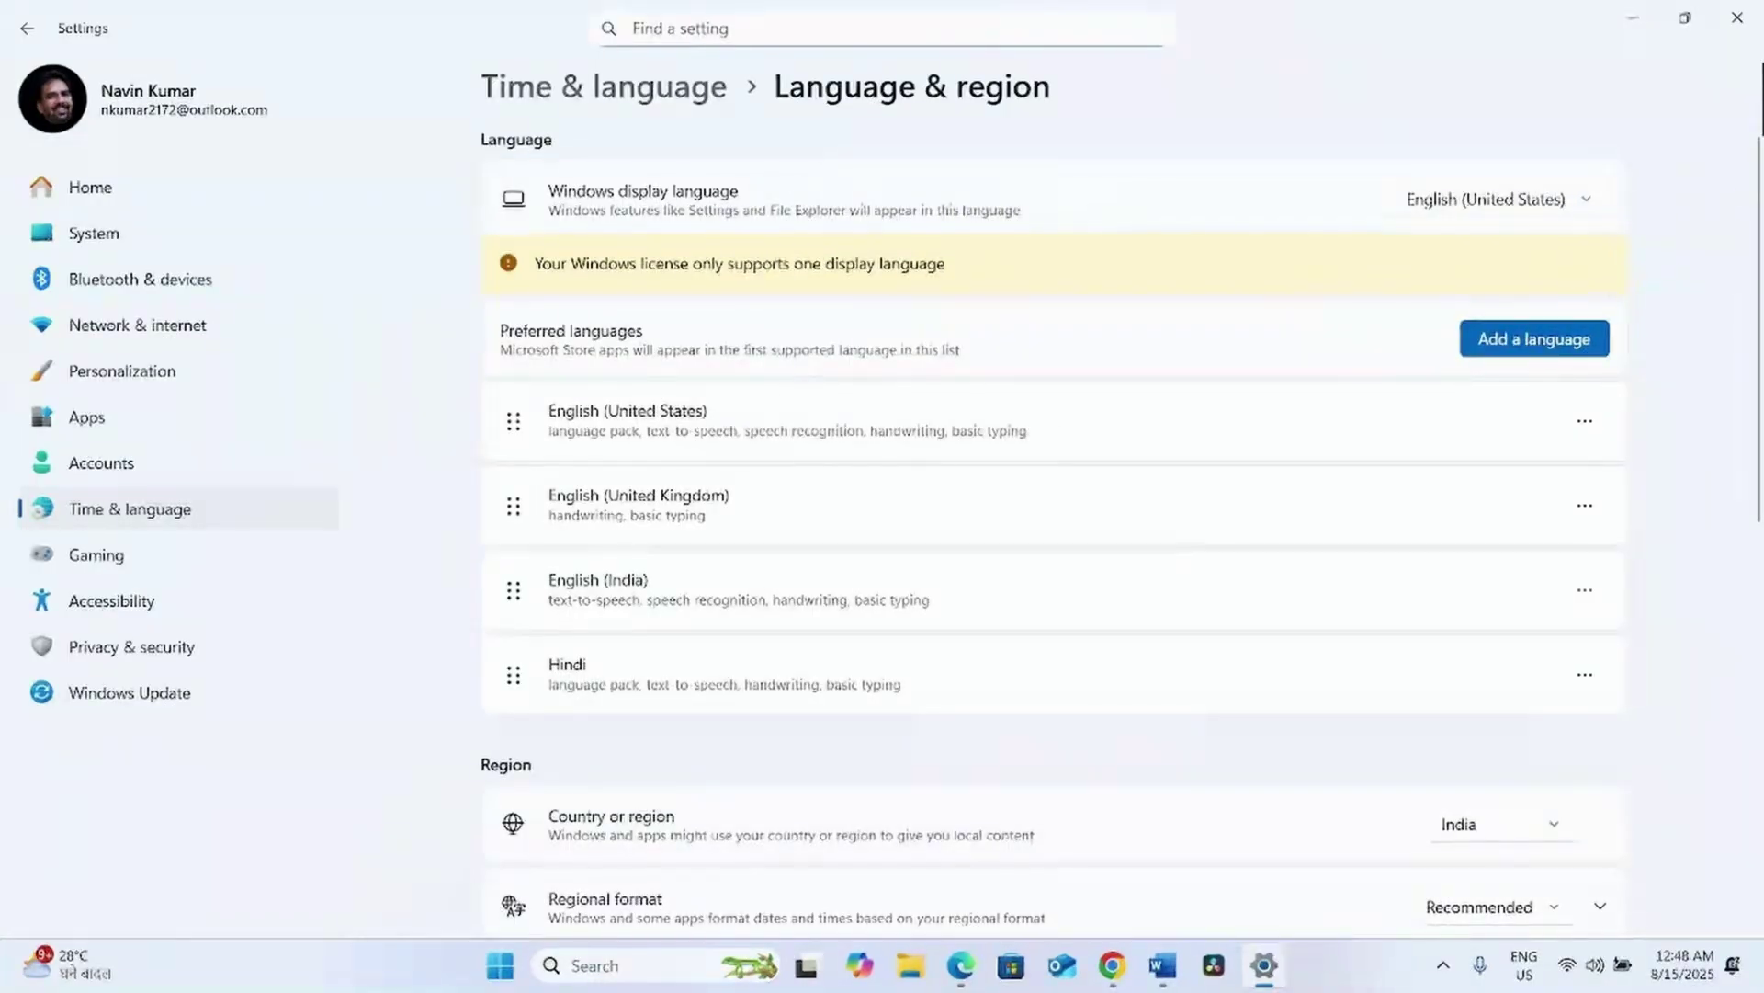
# Close Settings and confirm English (United States) as the Windows 11 ISO product language.
pyautogui.click(1748, 25)
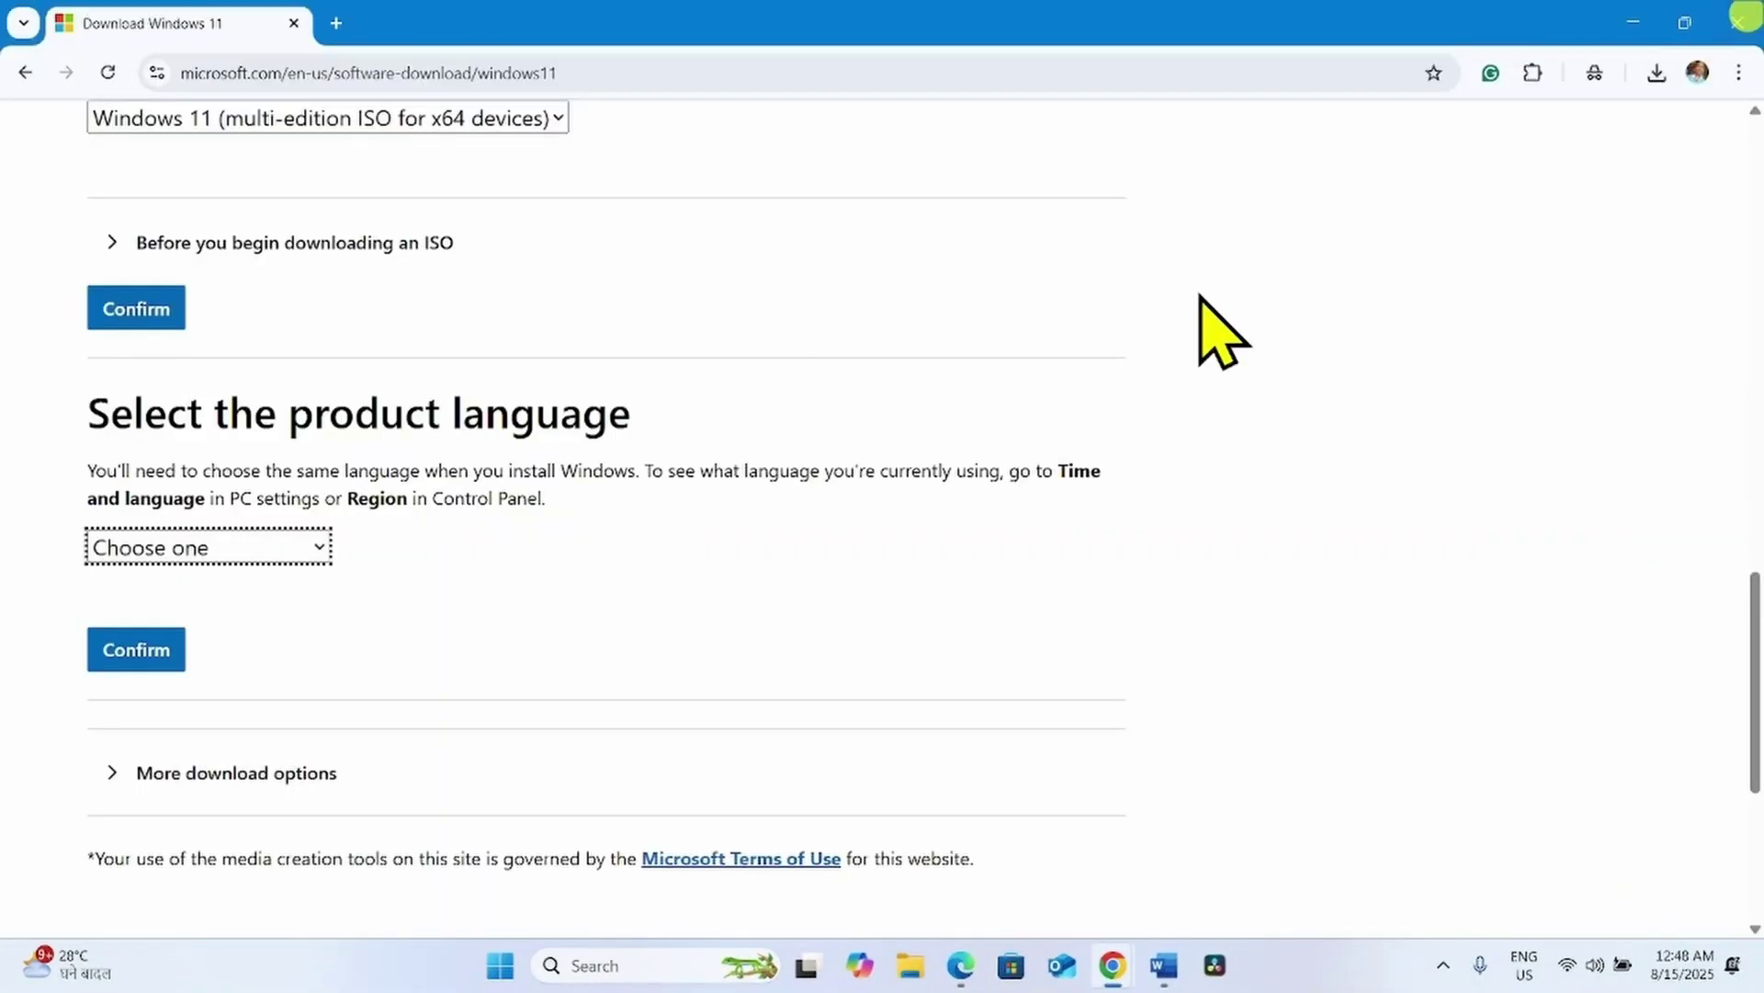
pyautogui.click(223, 549)
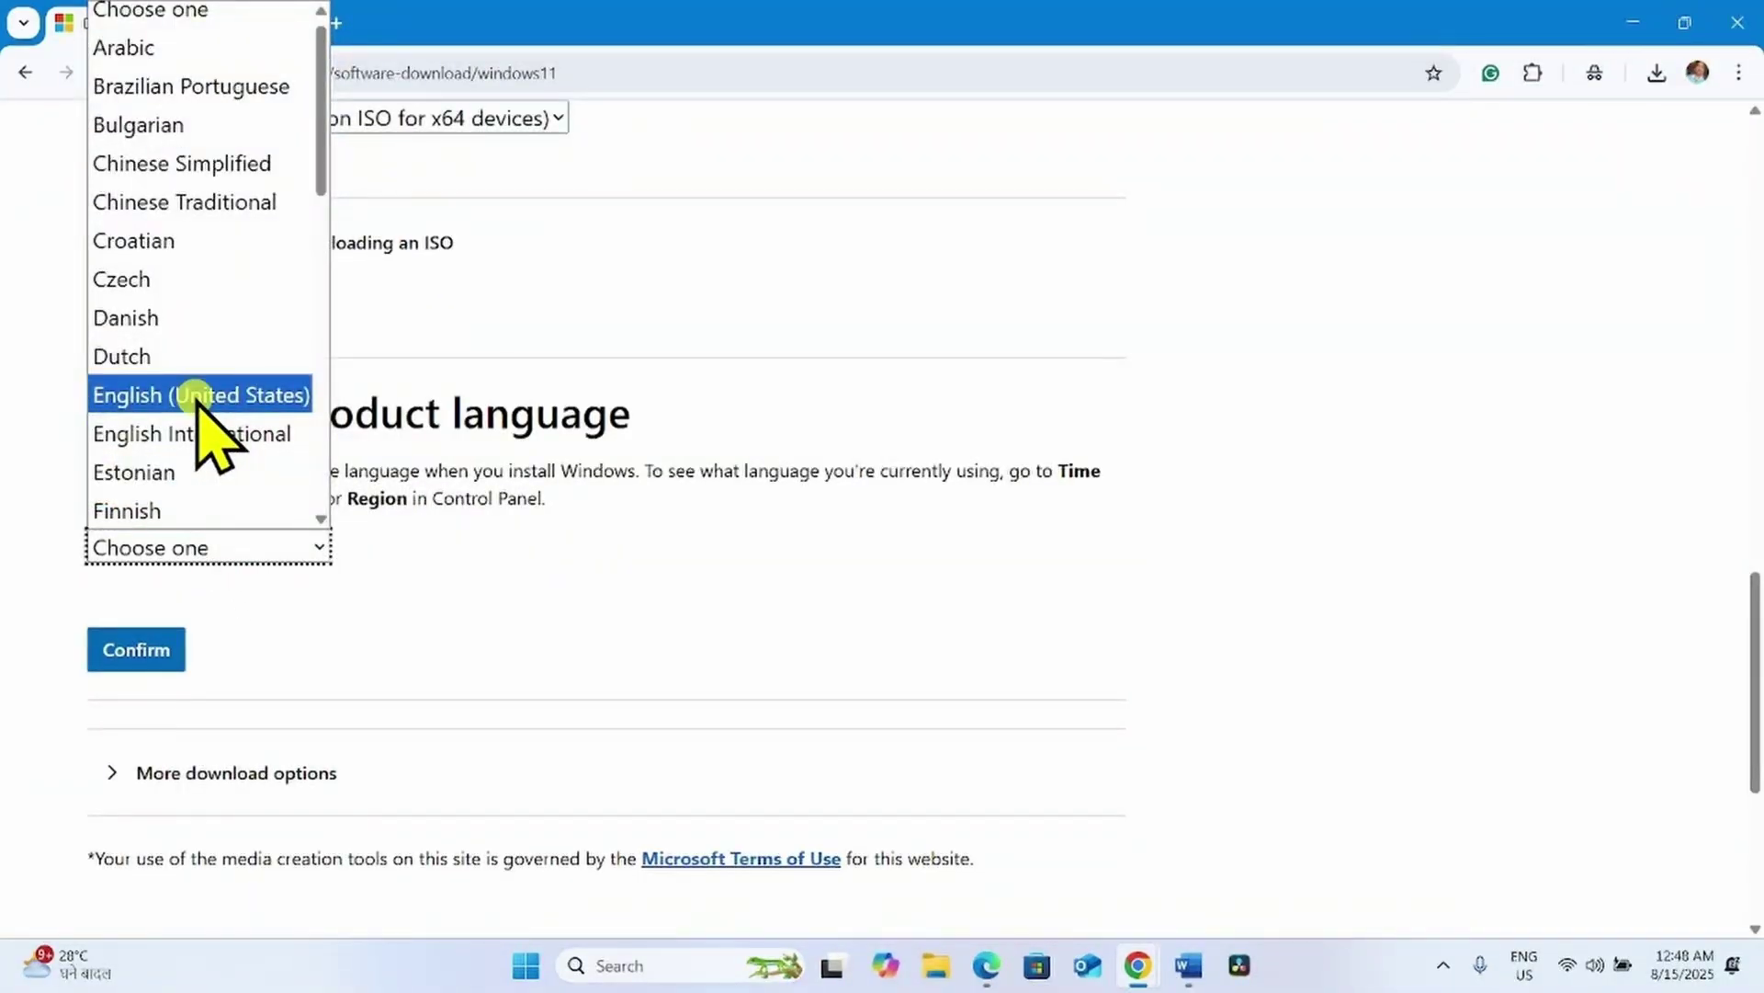
pyautogui.click(198, 397)
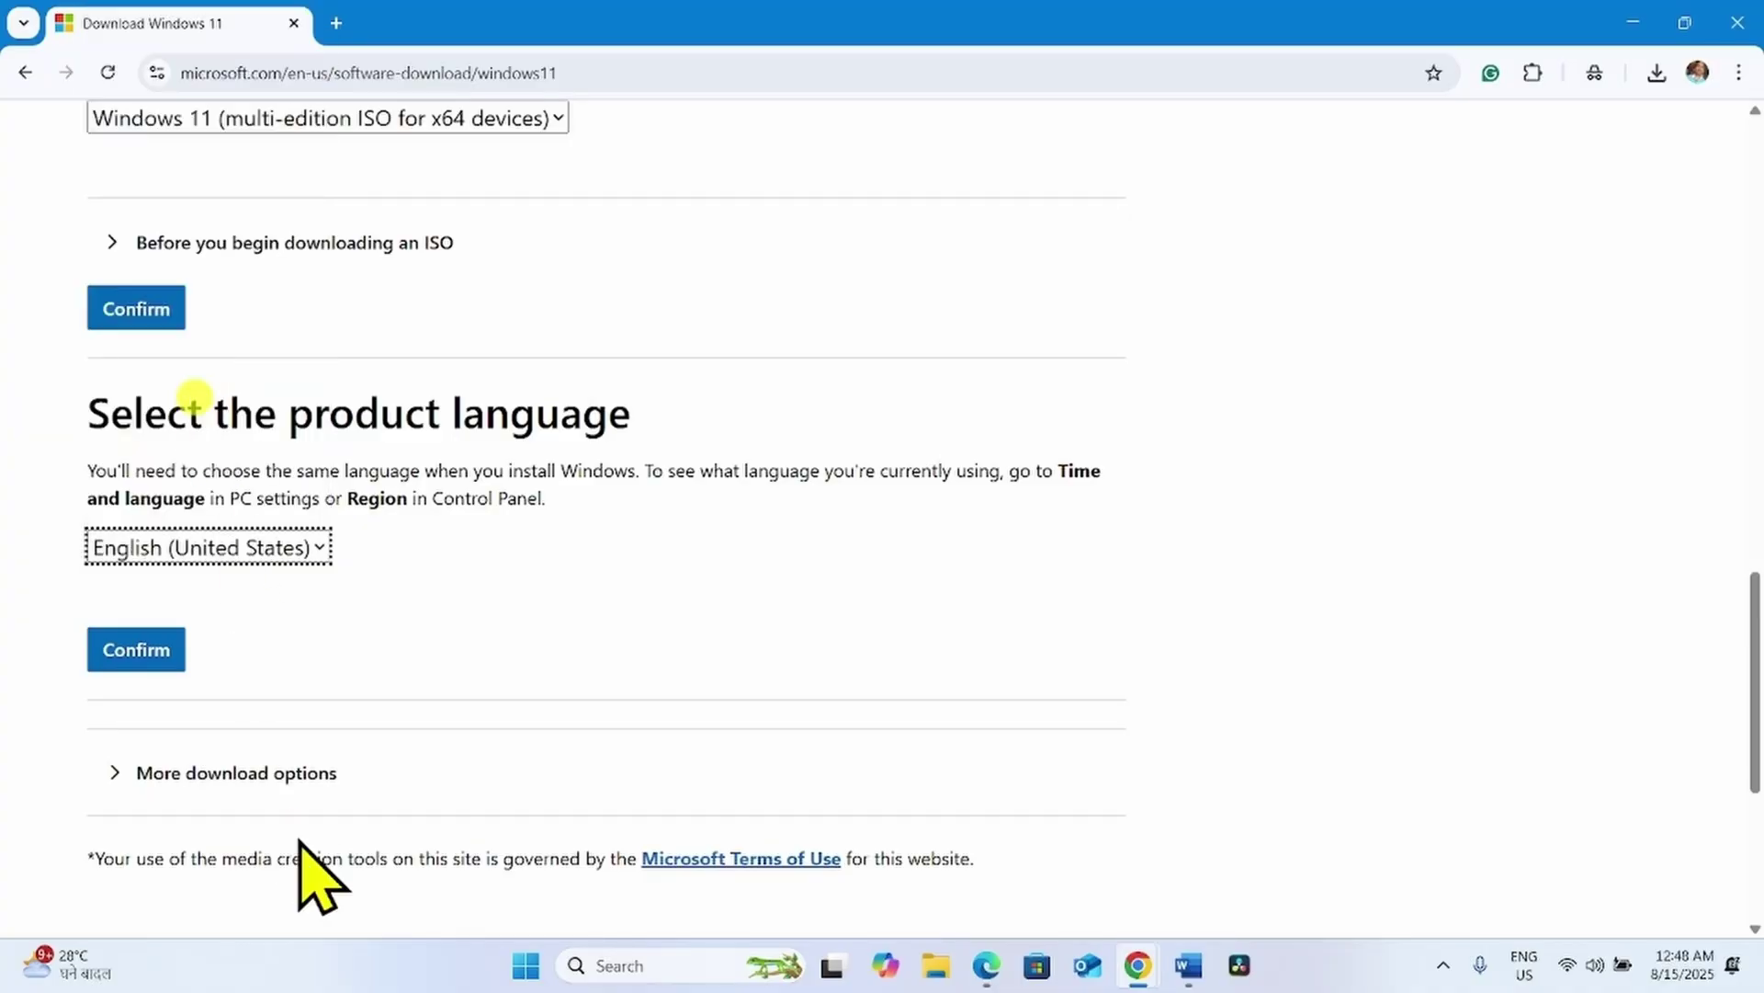
pyautogui.click(145, 653)
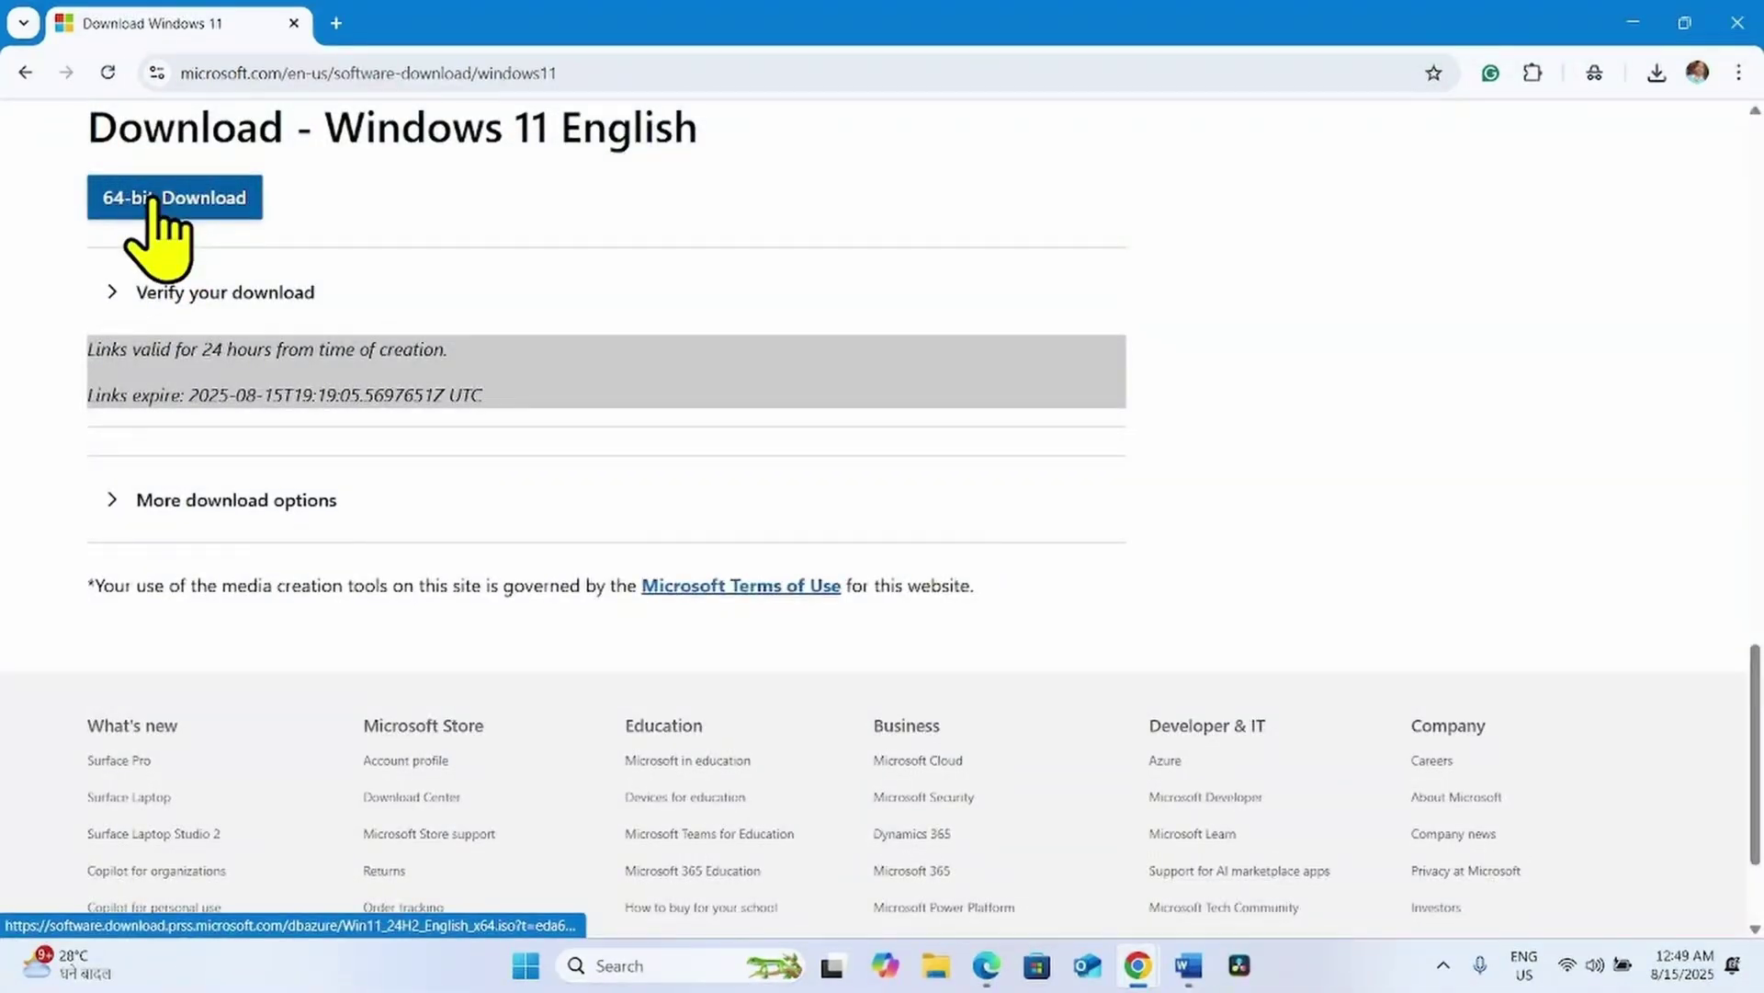
# Start the 64-bit Windows 11 ISO download, check its progress, then show the desktop.
pyautogui.click(152, 198)
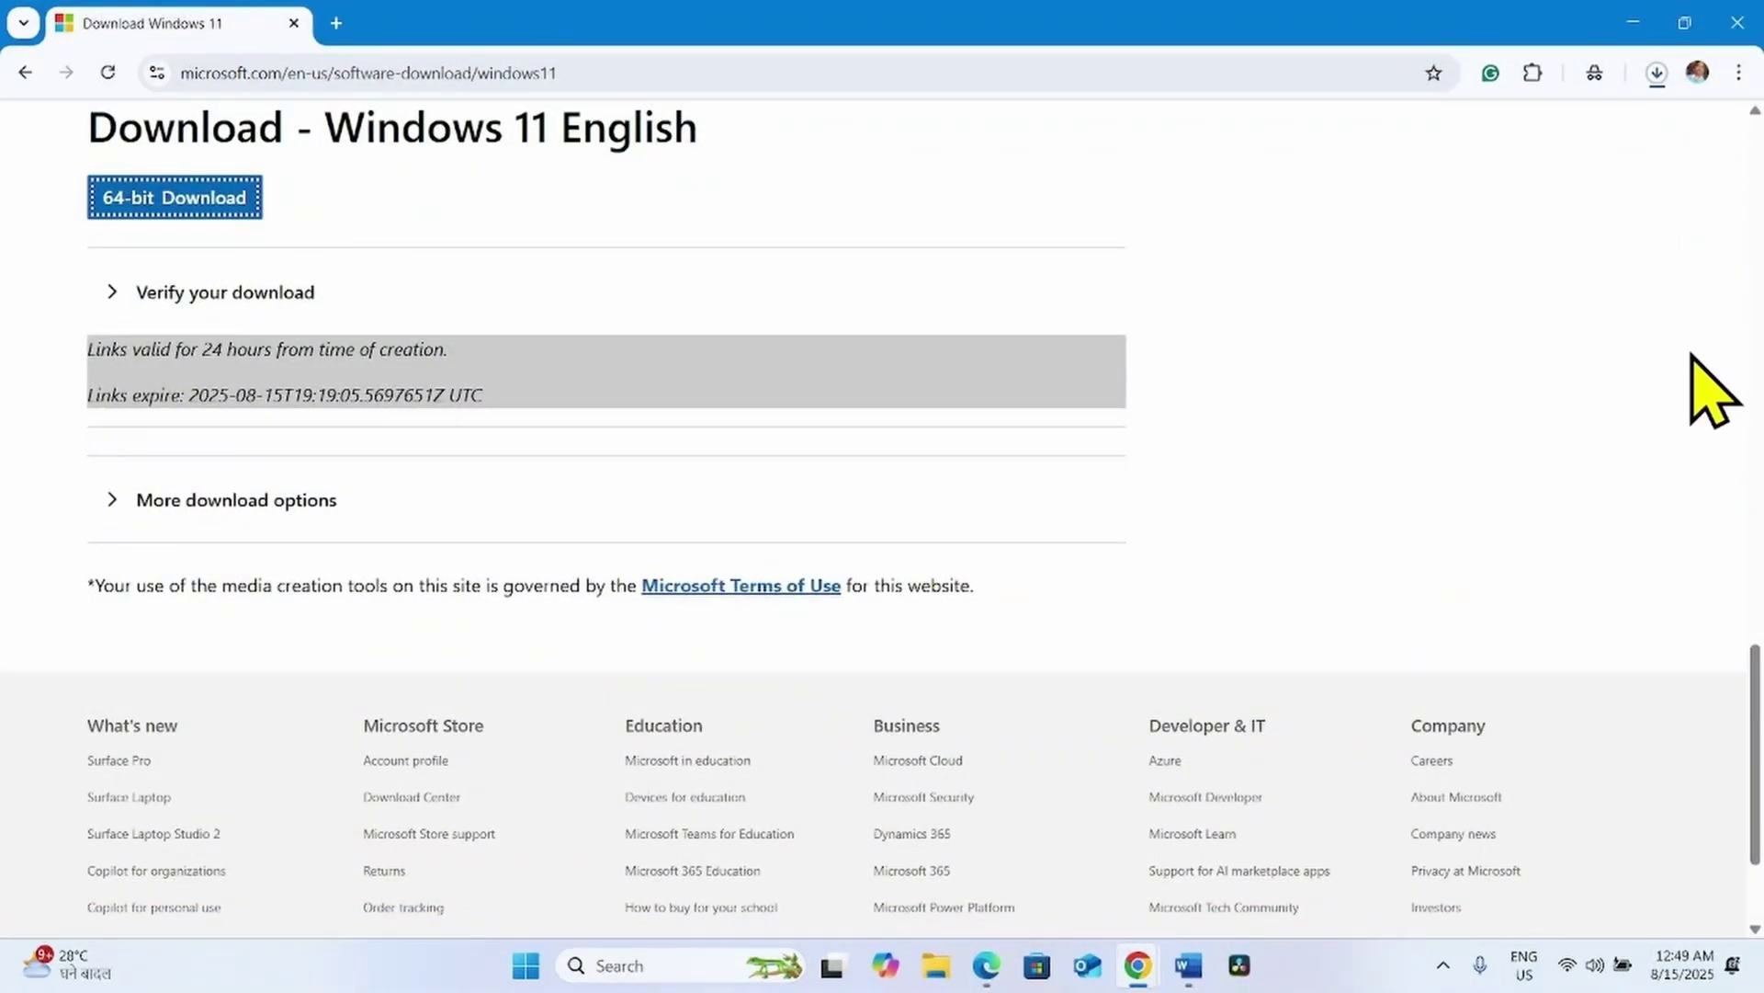
pyautogui.click(1657, 73)
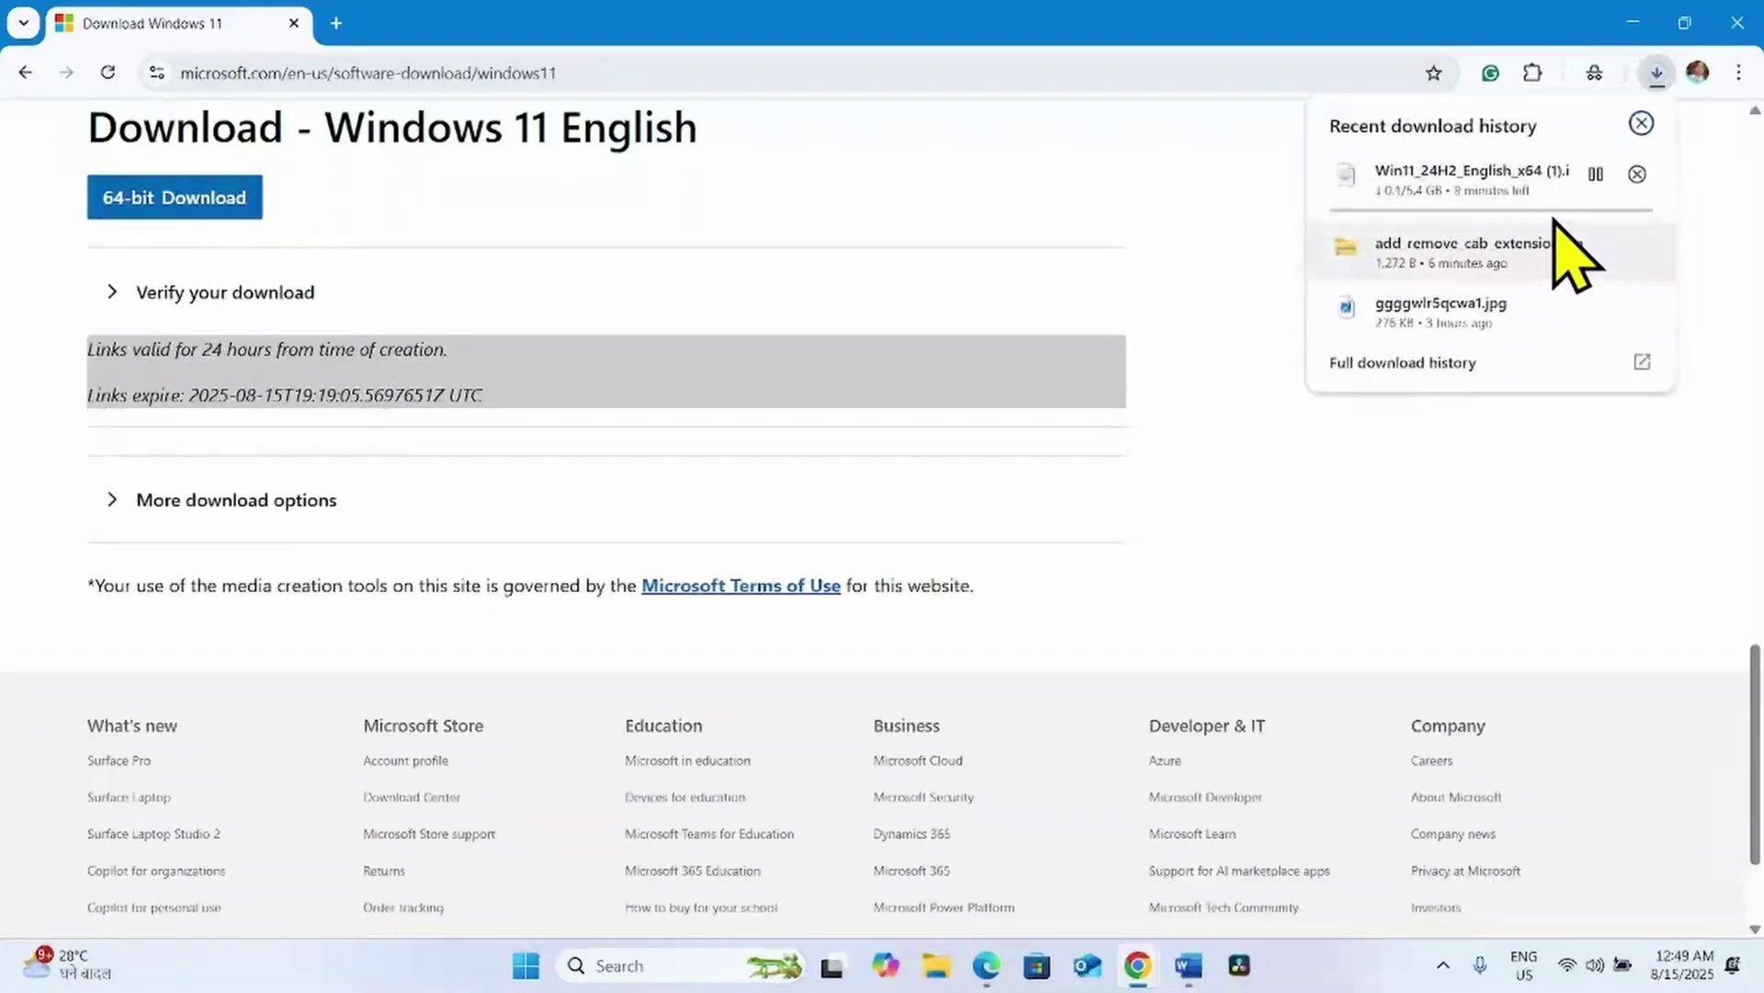
pyautogui.press('super+d')
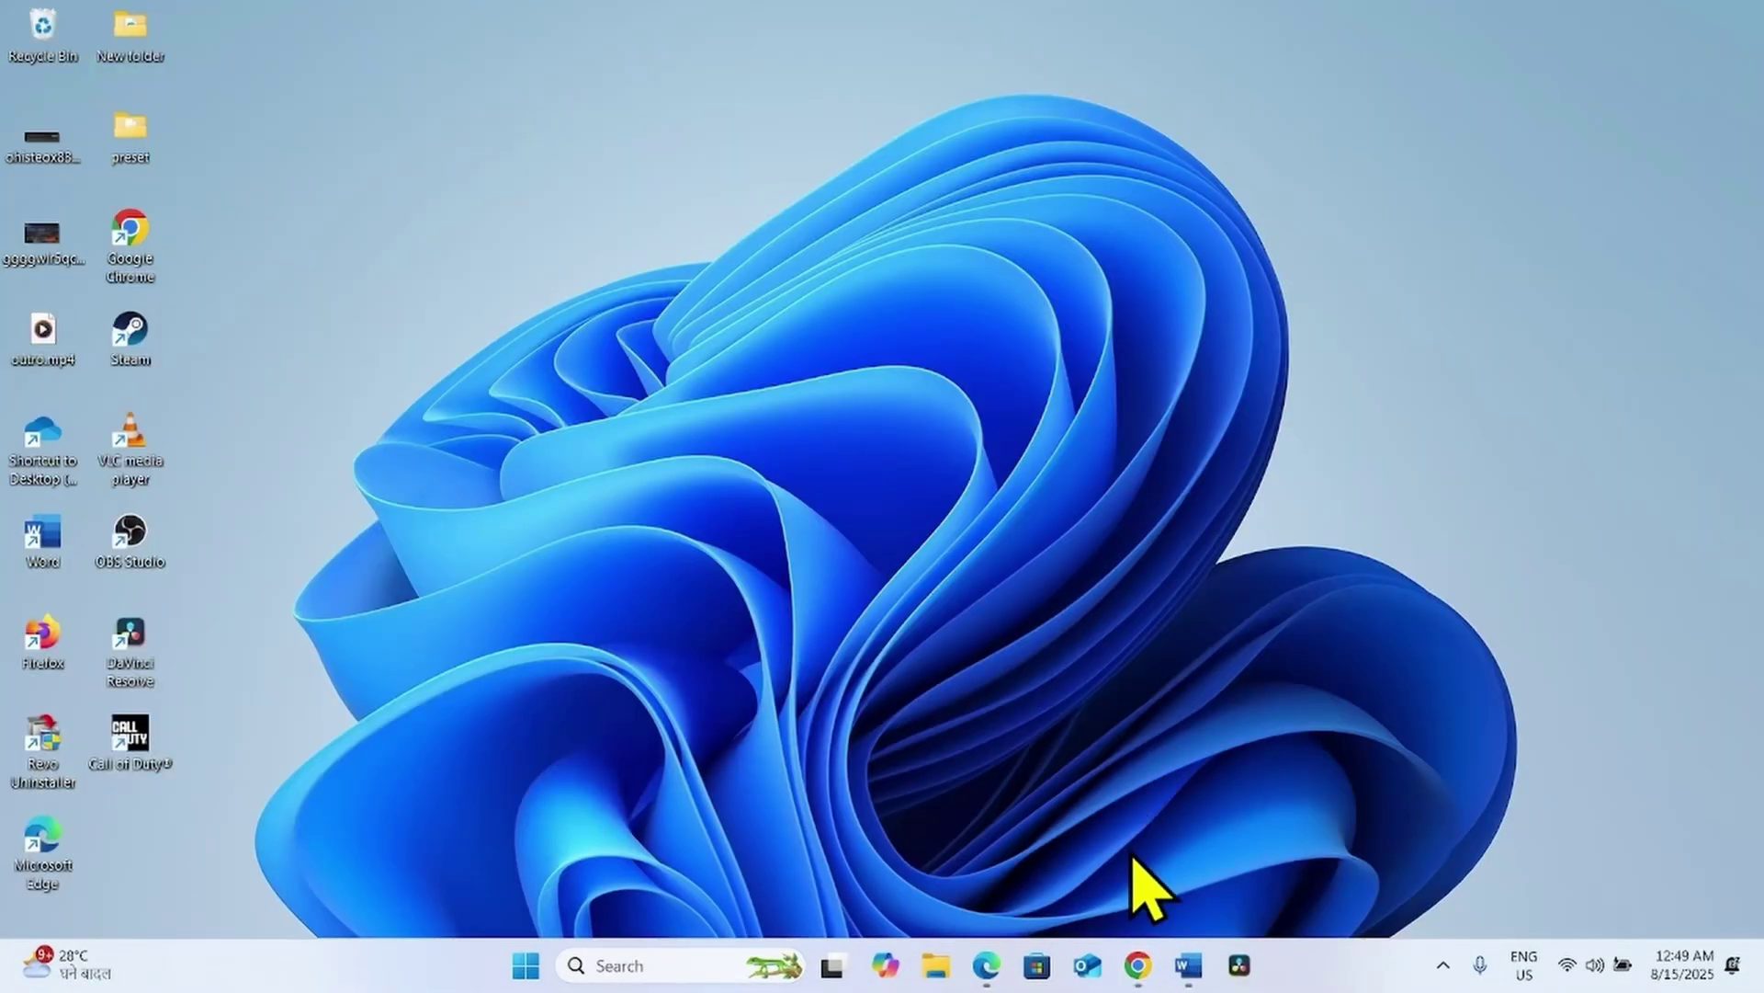
# Mount Win11_24H2_English_x64.iso from the Downloads folder in File Explorer.
pyautogui.click(934, 966)
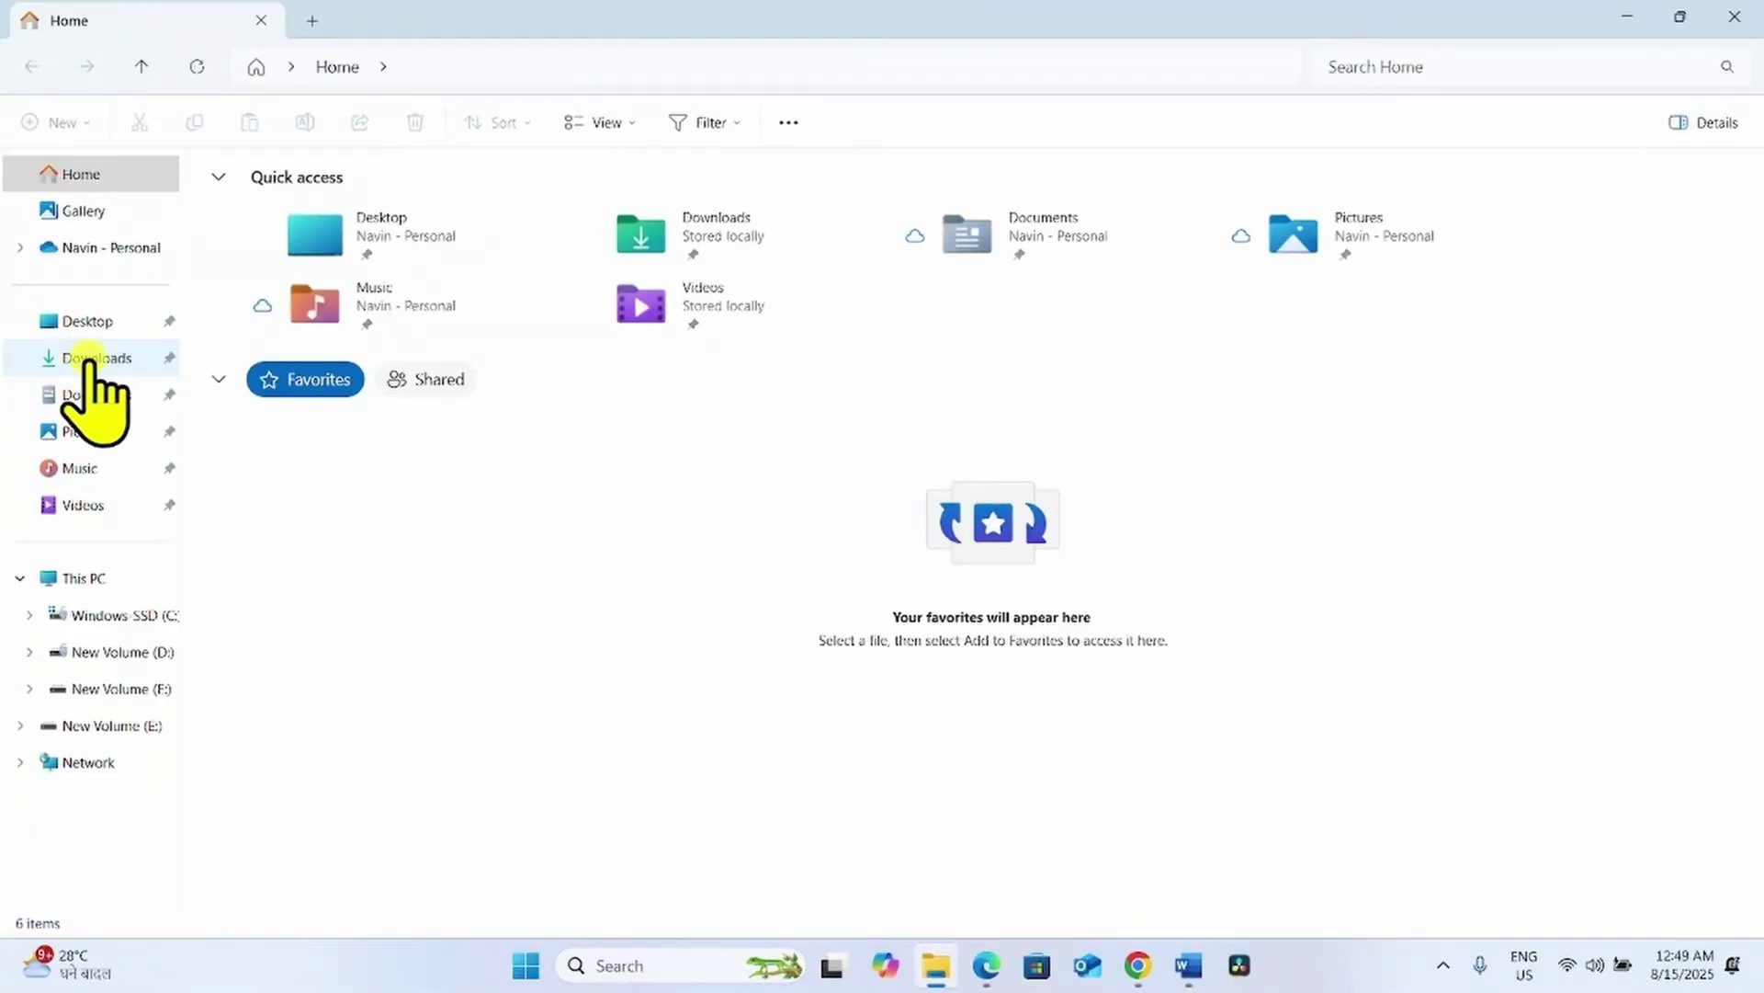
pyautogui.click(93, 360)
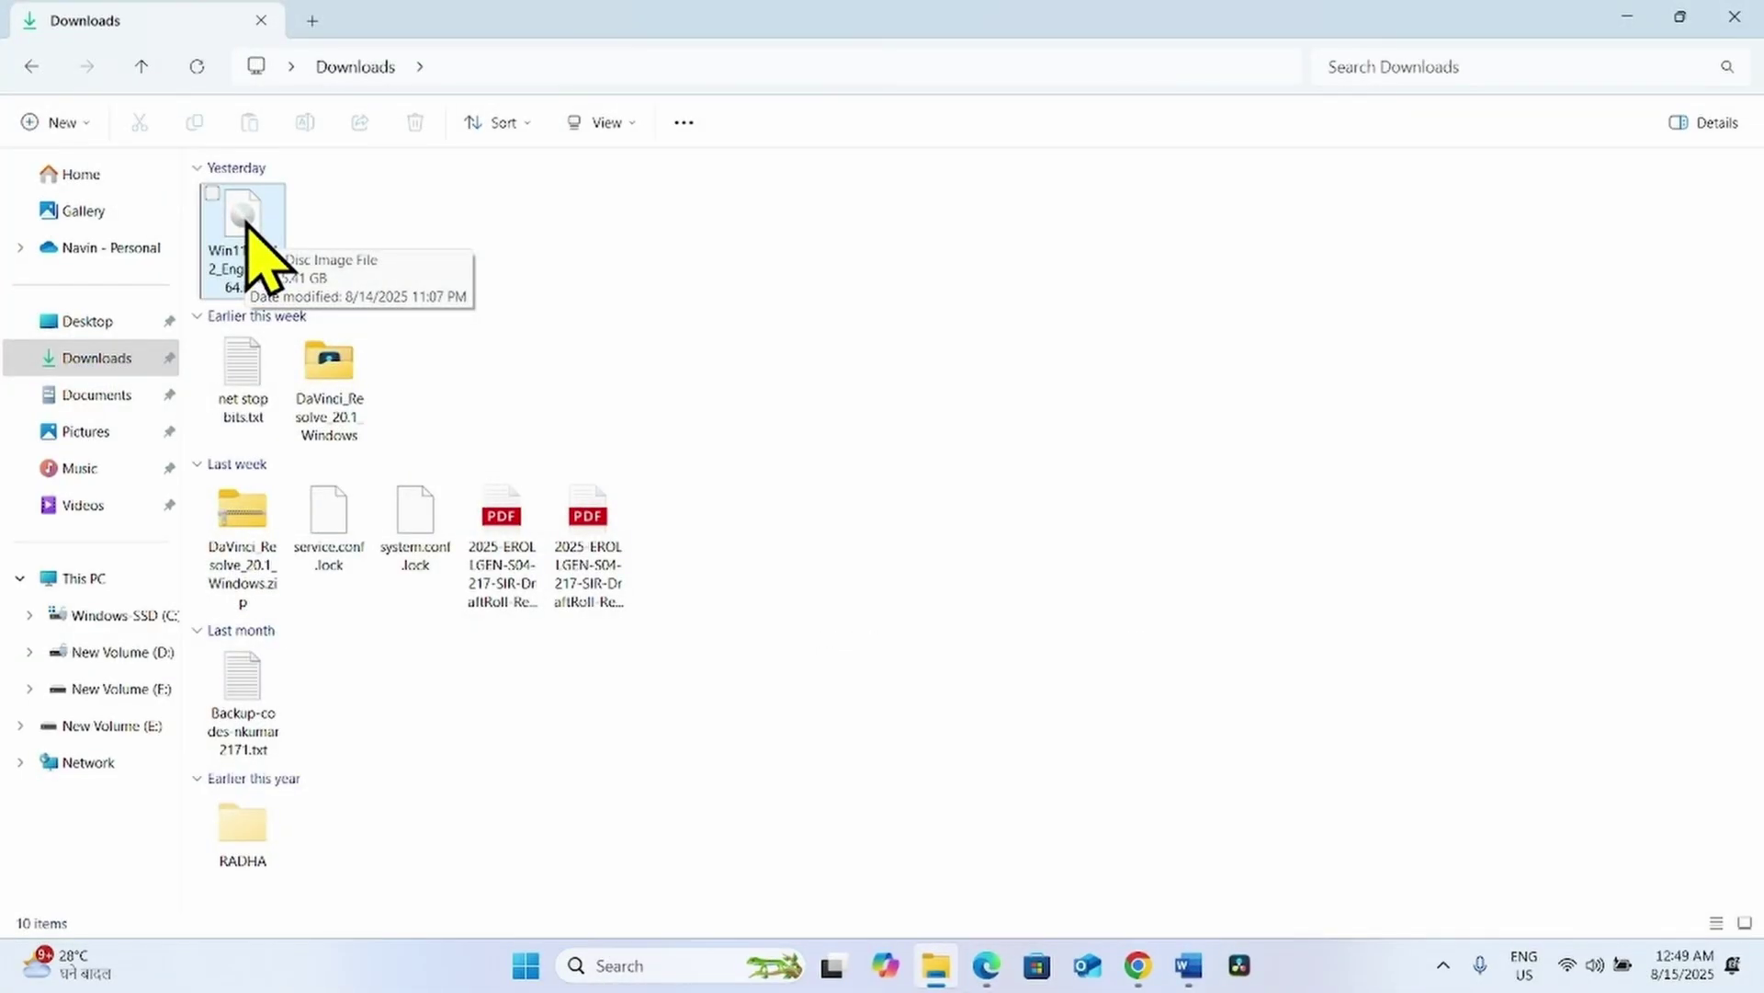
pyautogui.rightClick(246, 228)
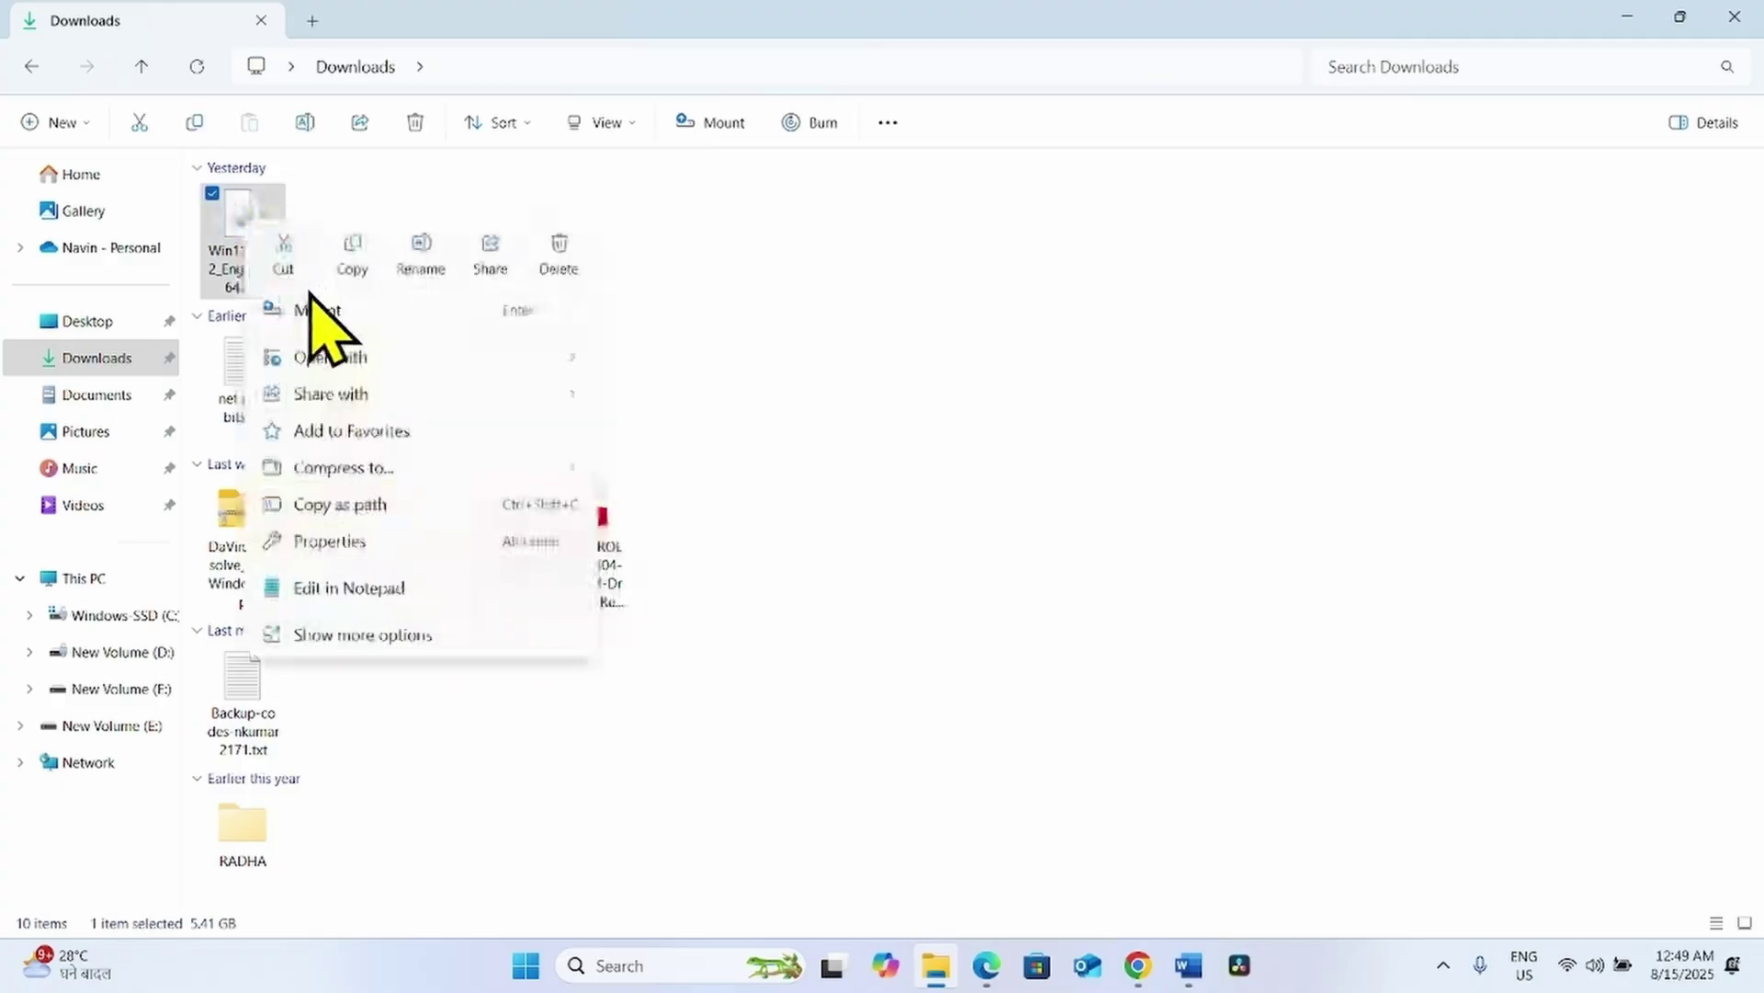
pyautogui.click(320, 311)
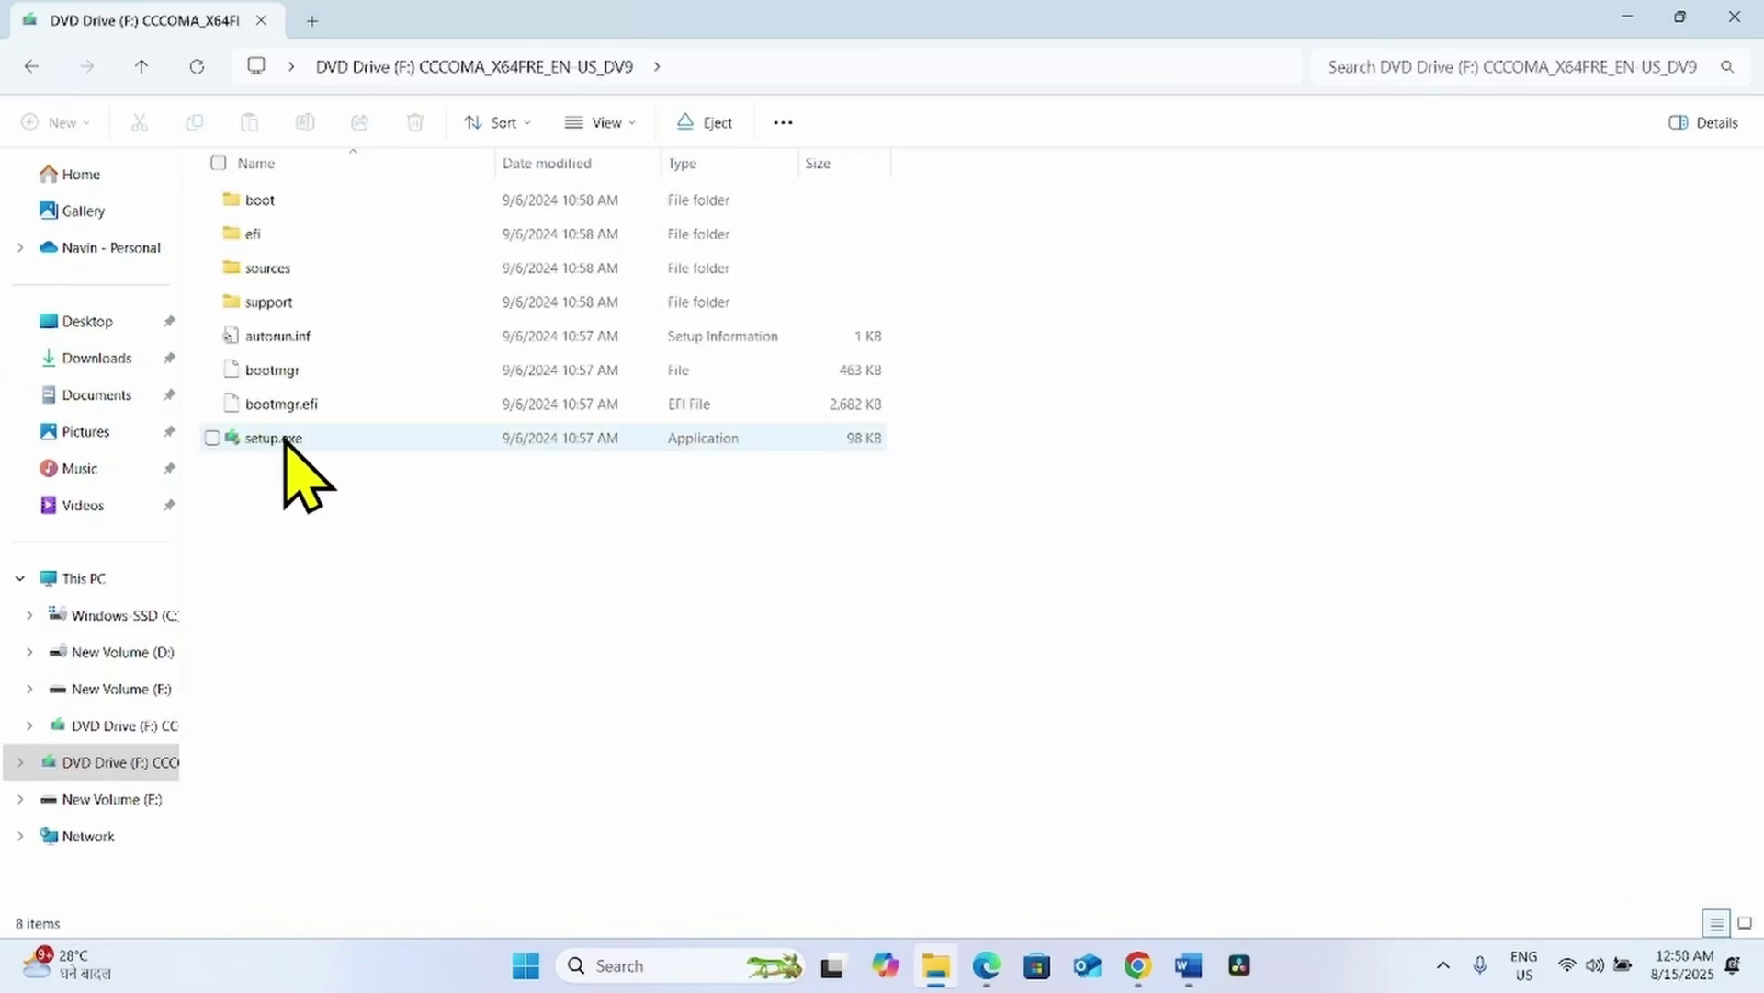
# Run setup.exe from the mounted DVD drive (F:), approve User Account Control, and close Explorer.
pyautogui.rightClick(284, 441)
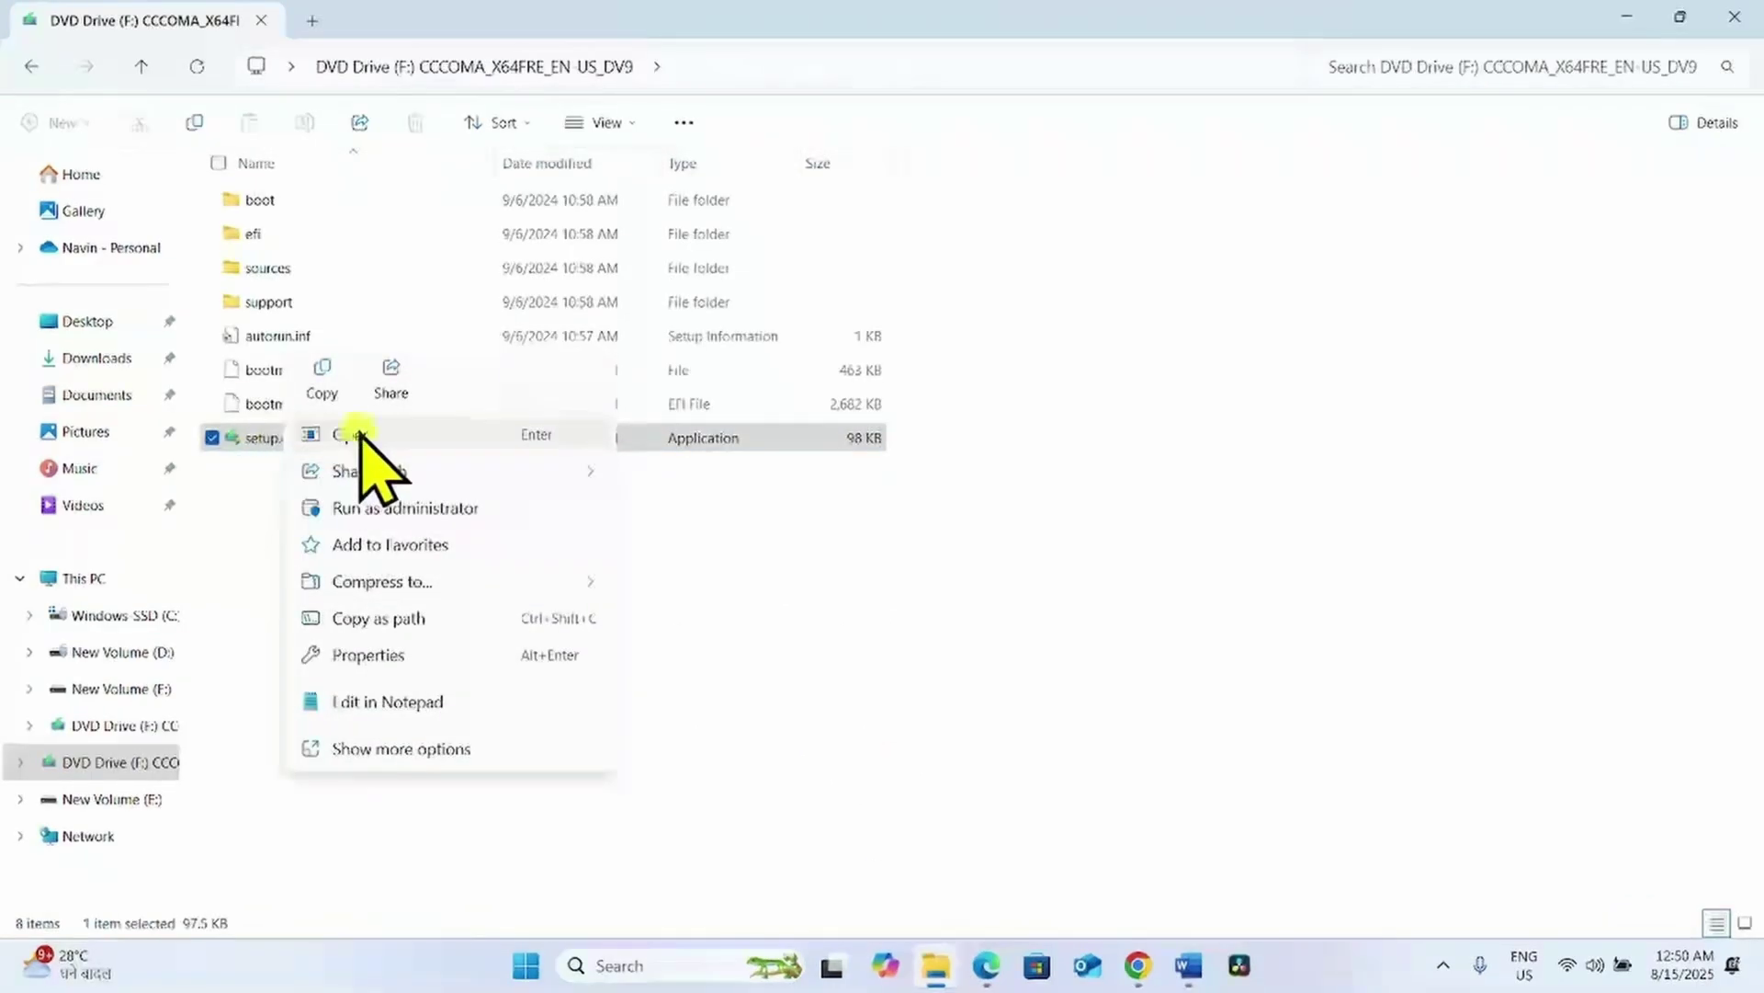
pyautogui.click(361, 433)
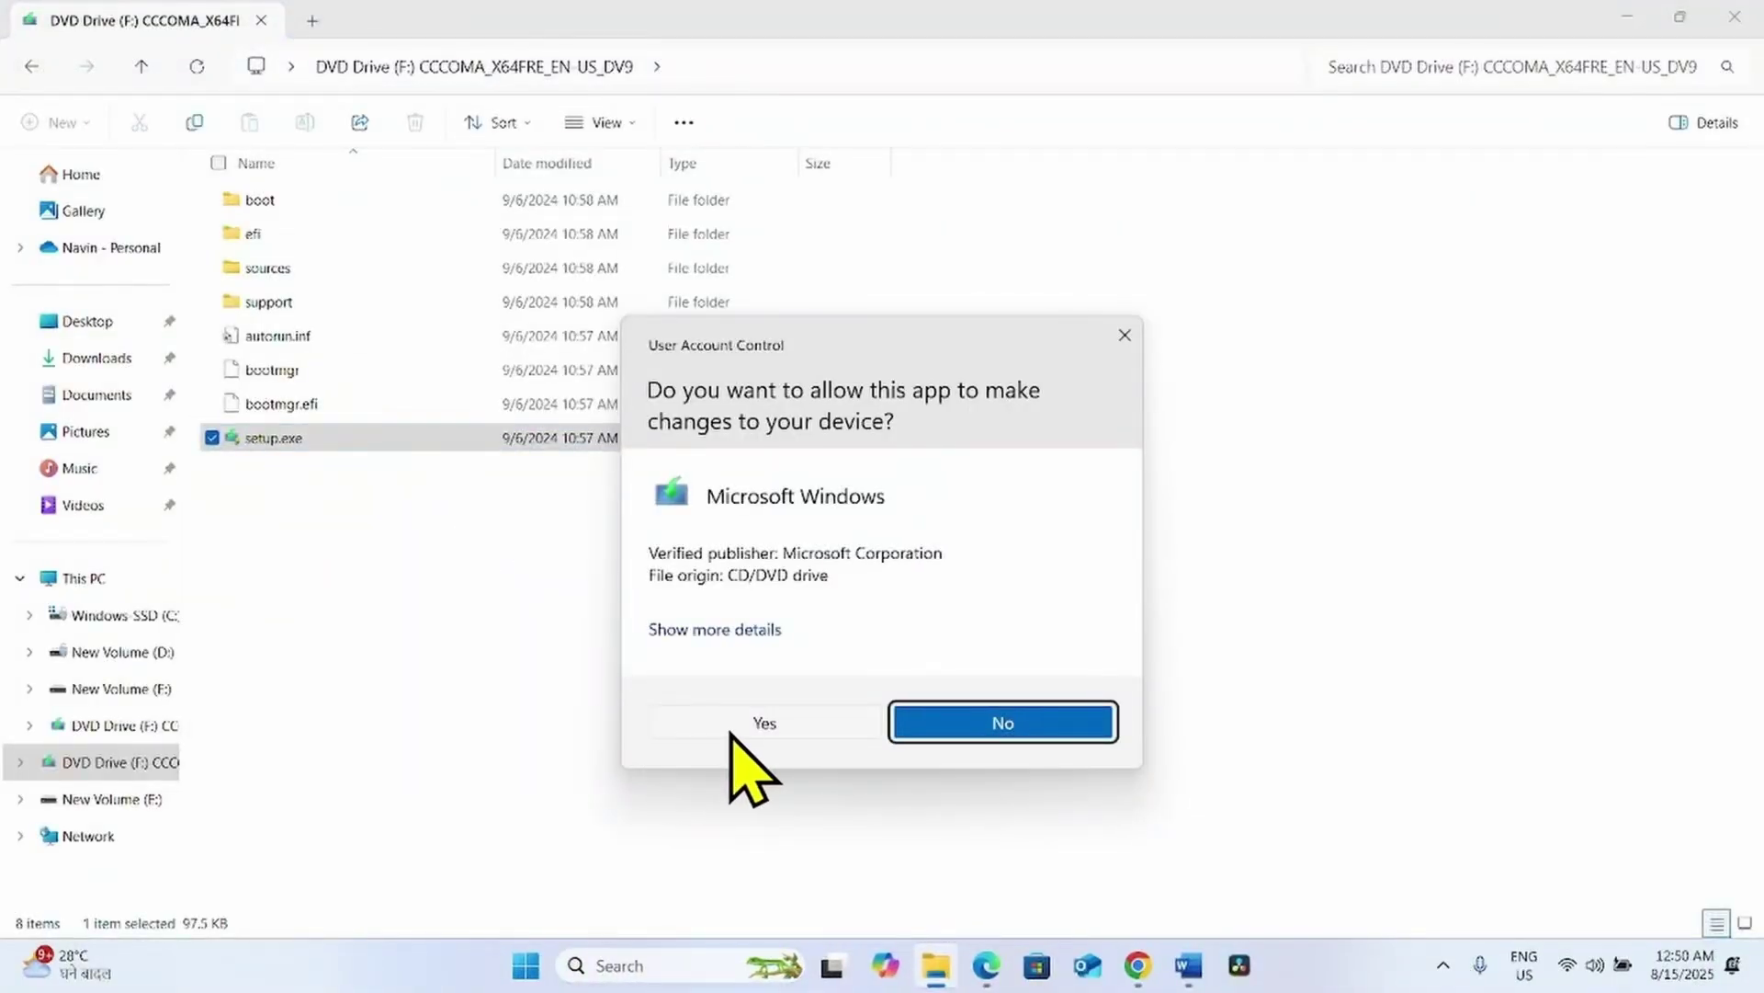
pyautogui.click(740, 726)
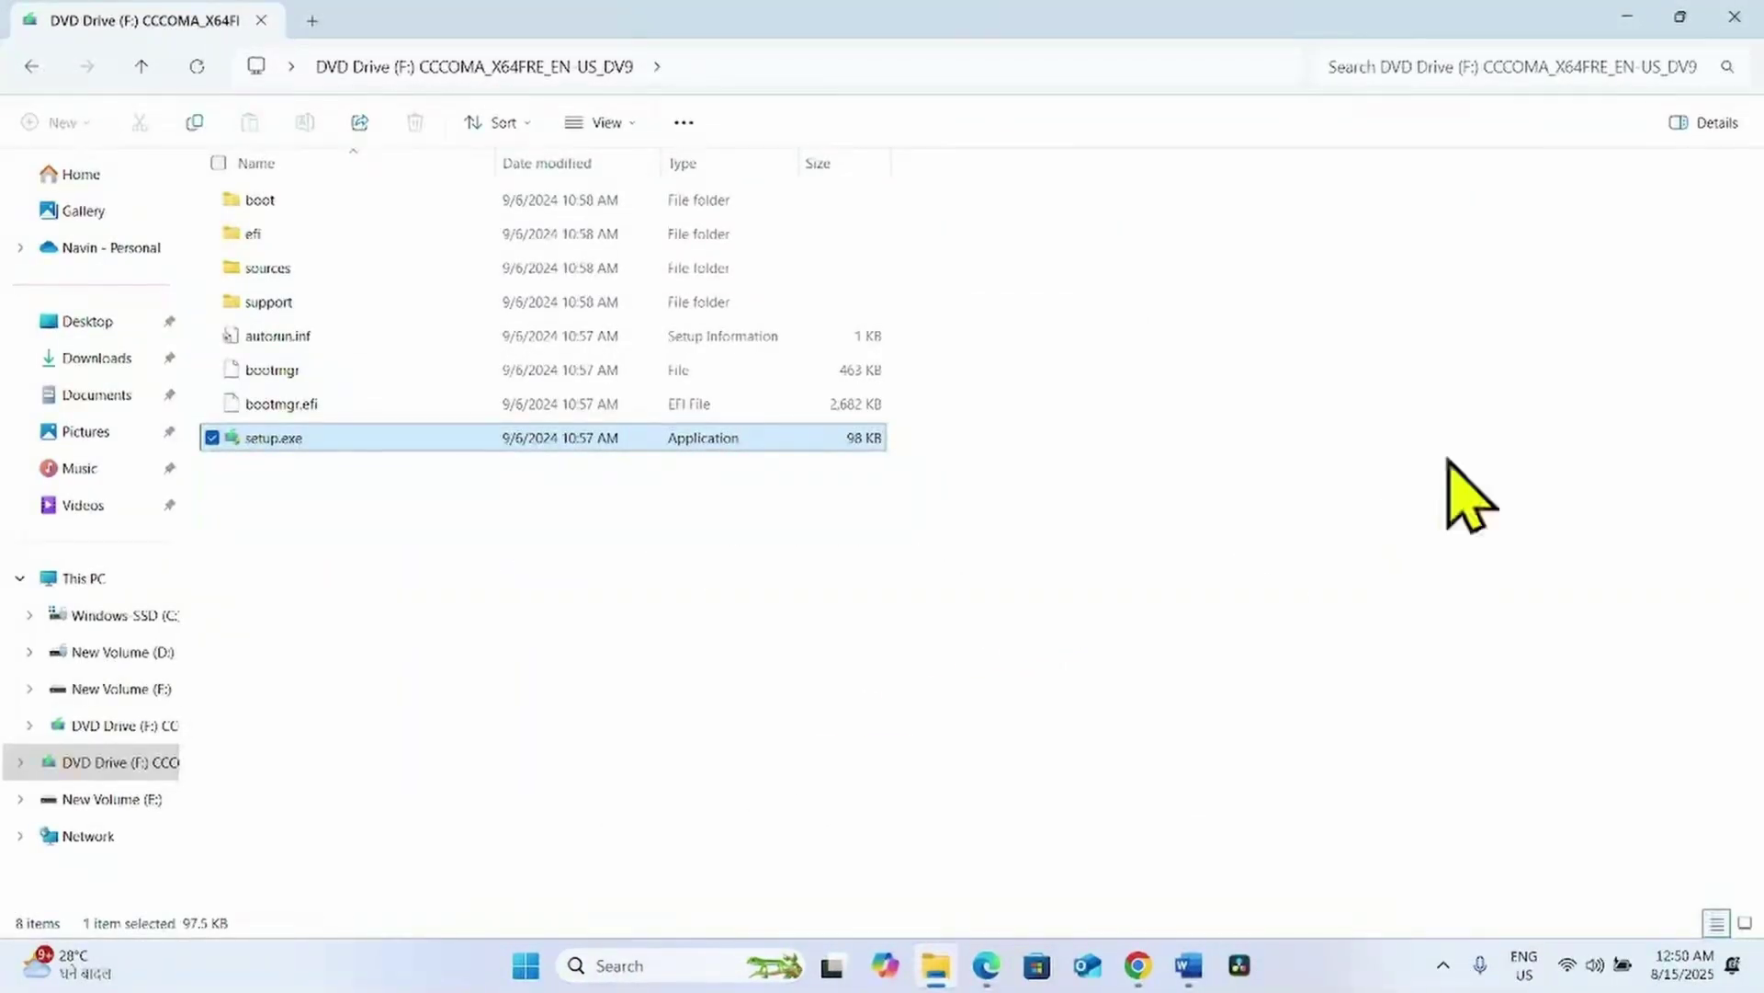
pyautogui.click(1735, 17)
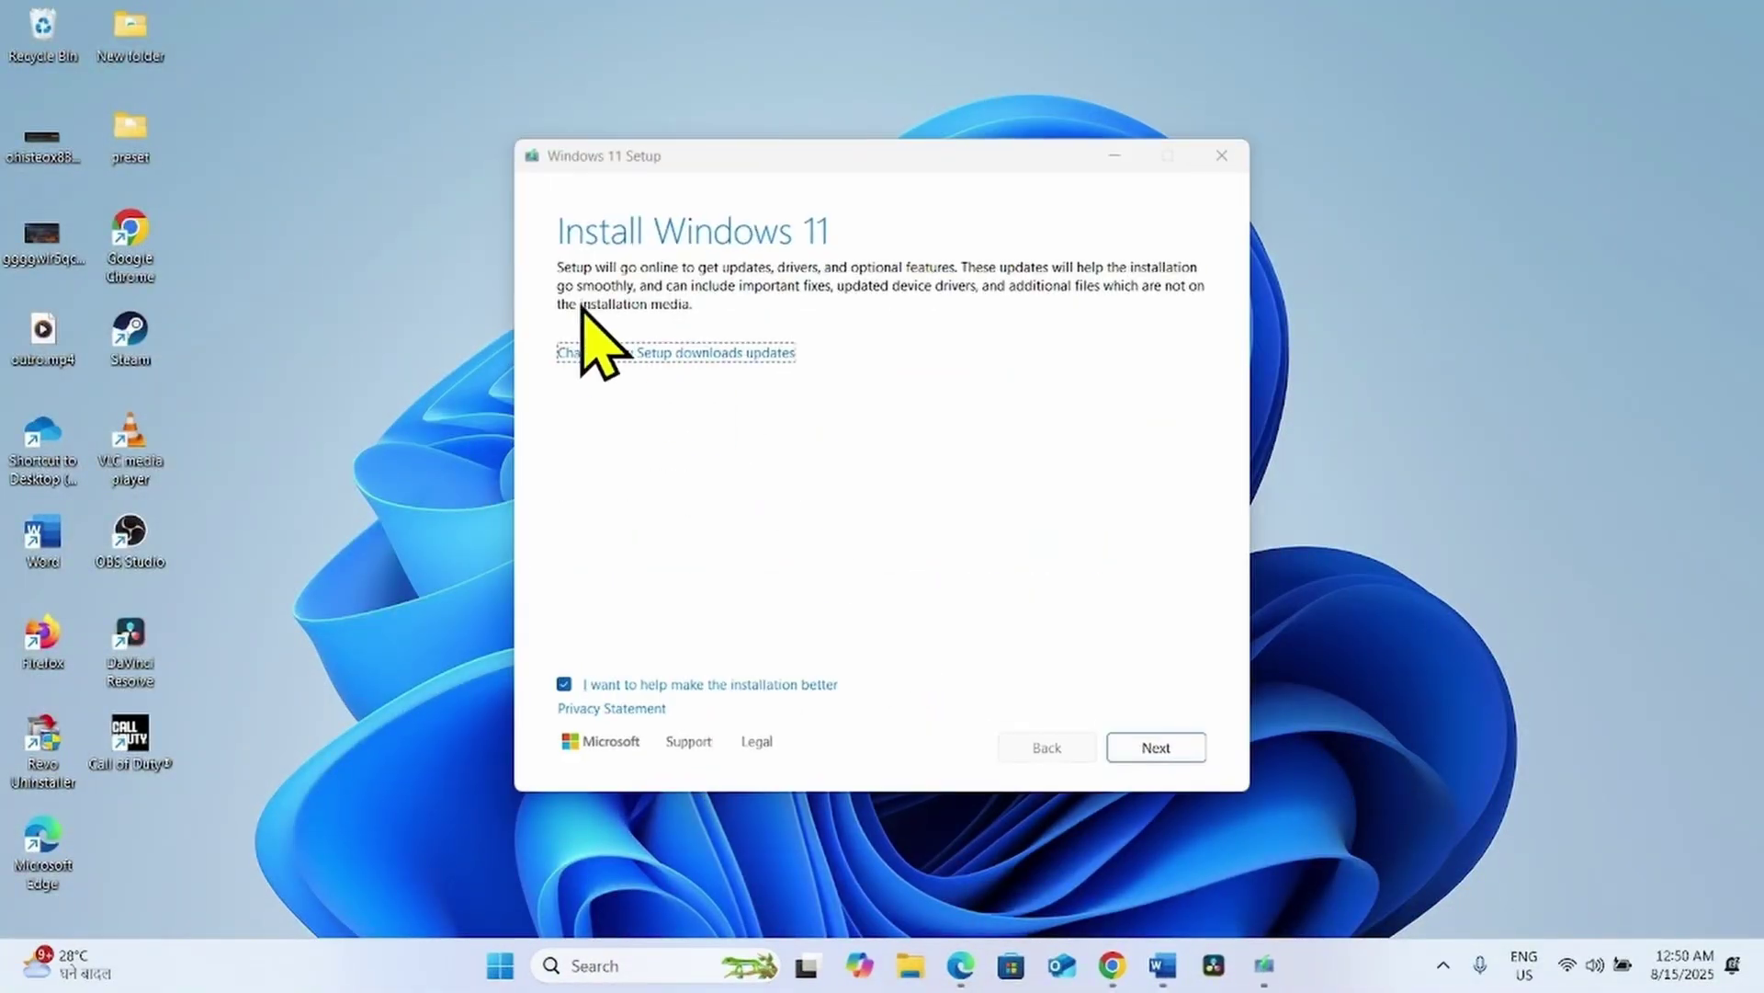
# In Windows 11 Setup, choose 'Not right now' for updates, accept the license, and install.
pyautogui.click(588, 353)
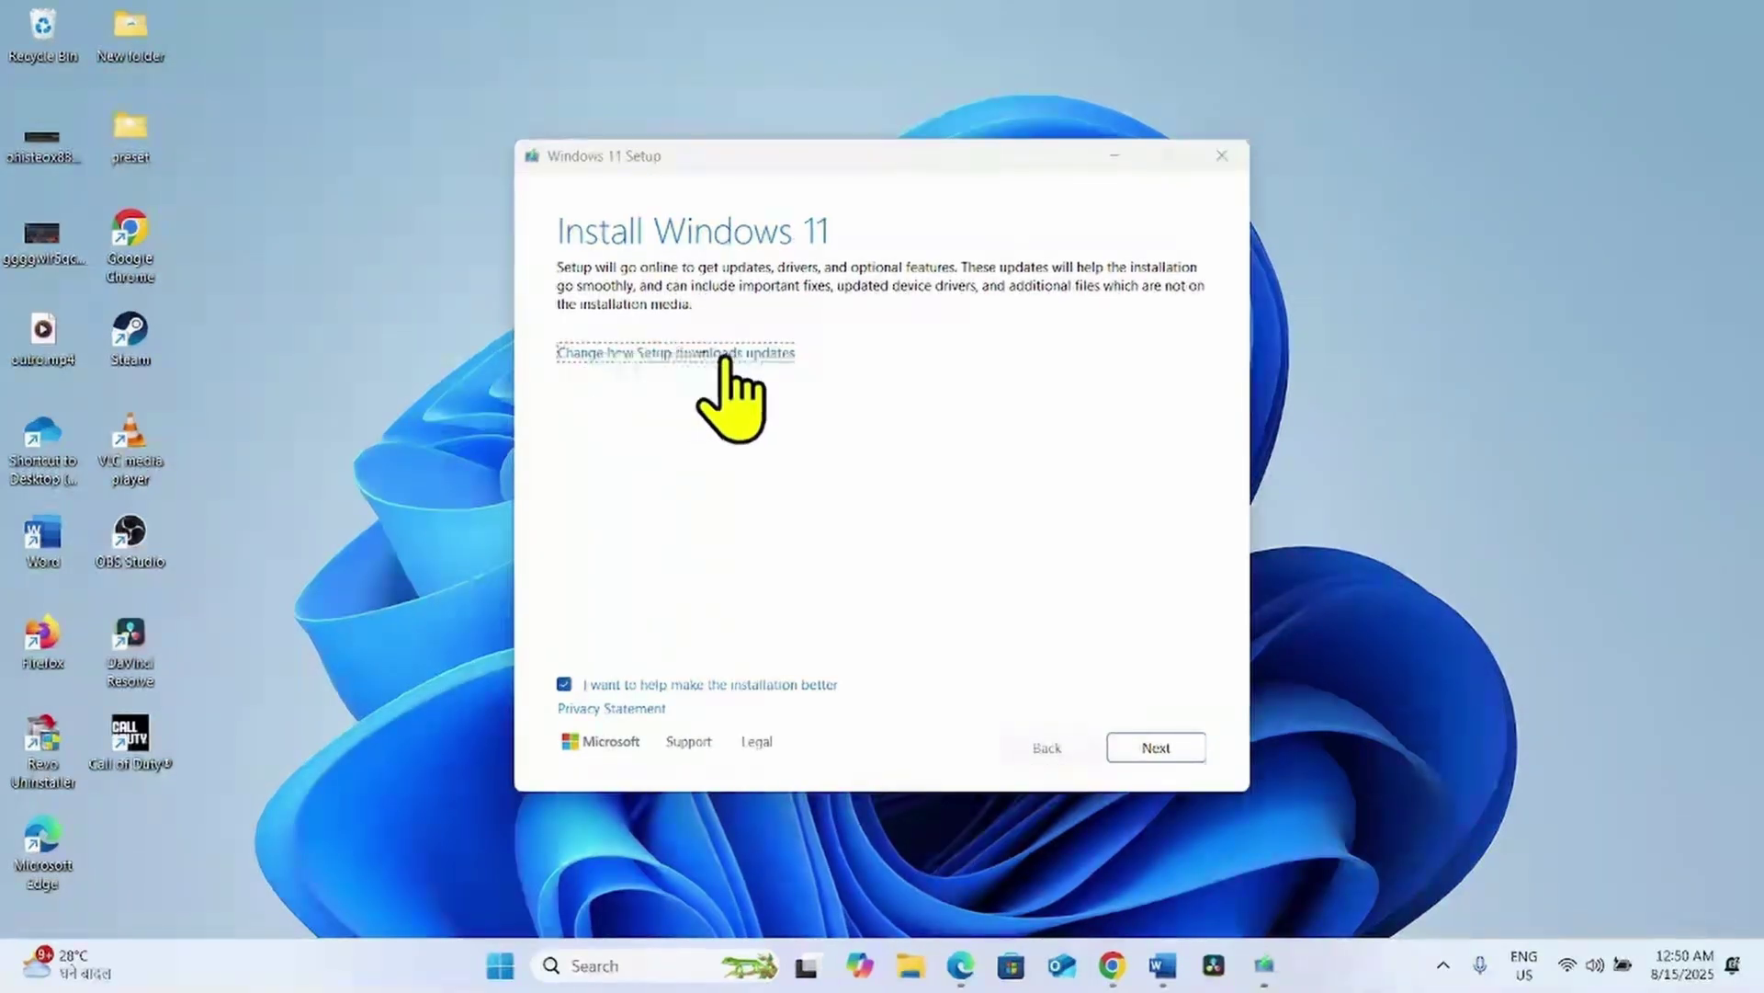
pyautogui.click(789, 360)
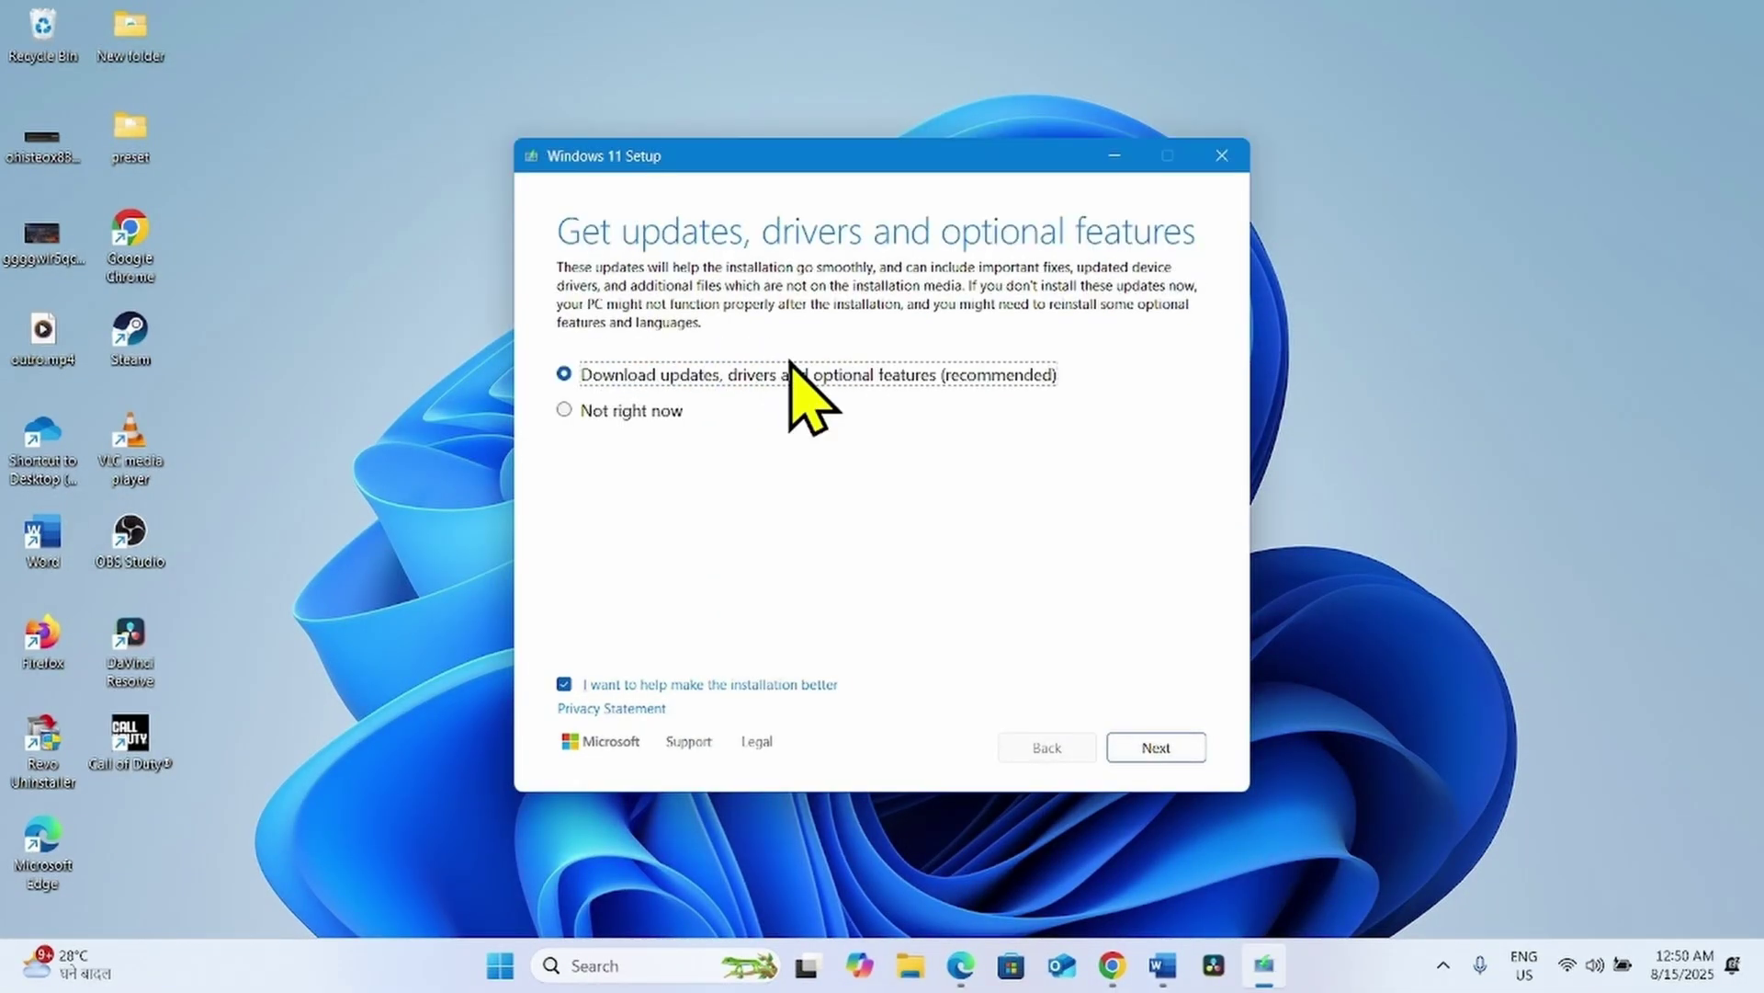
pyautogui.click(564, 411)
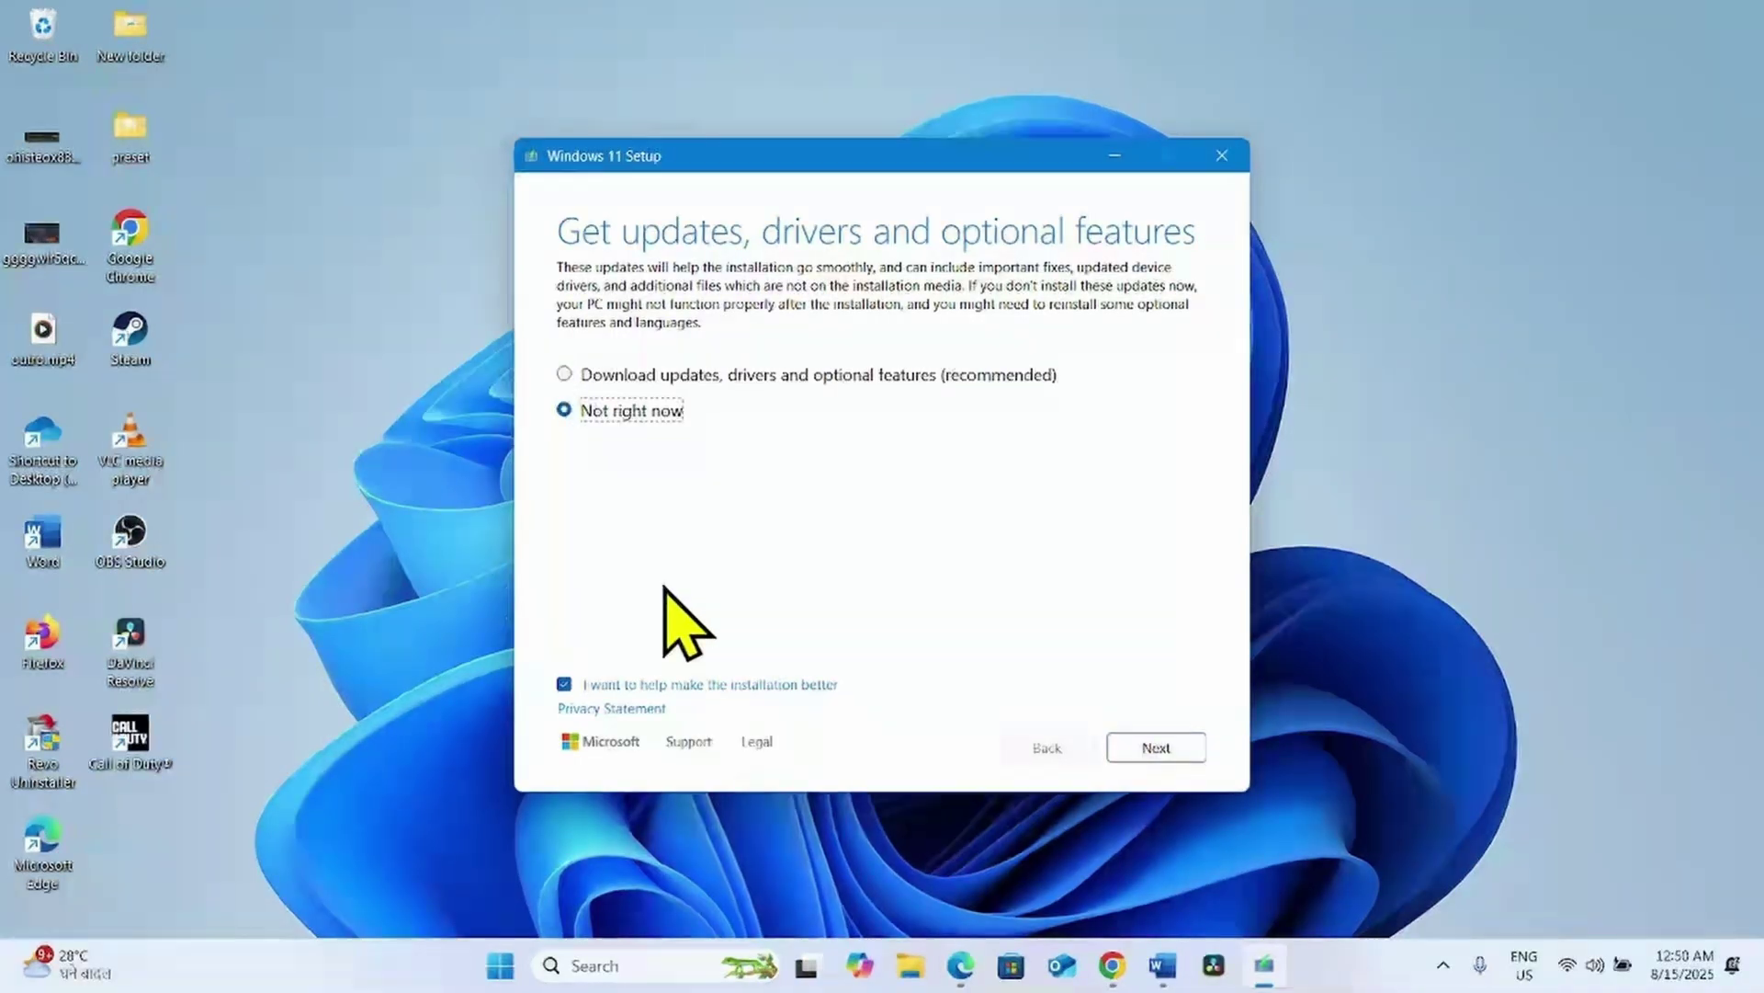
pyautogui.click(1157, 747)
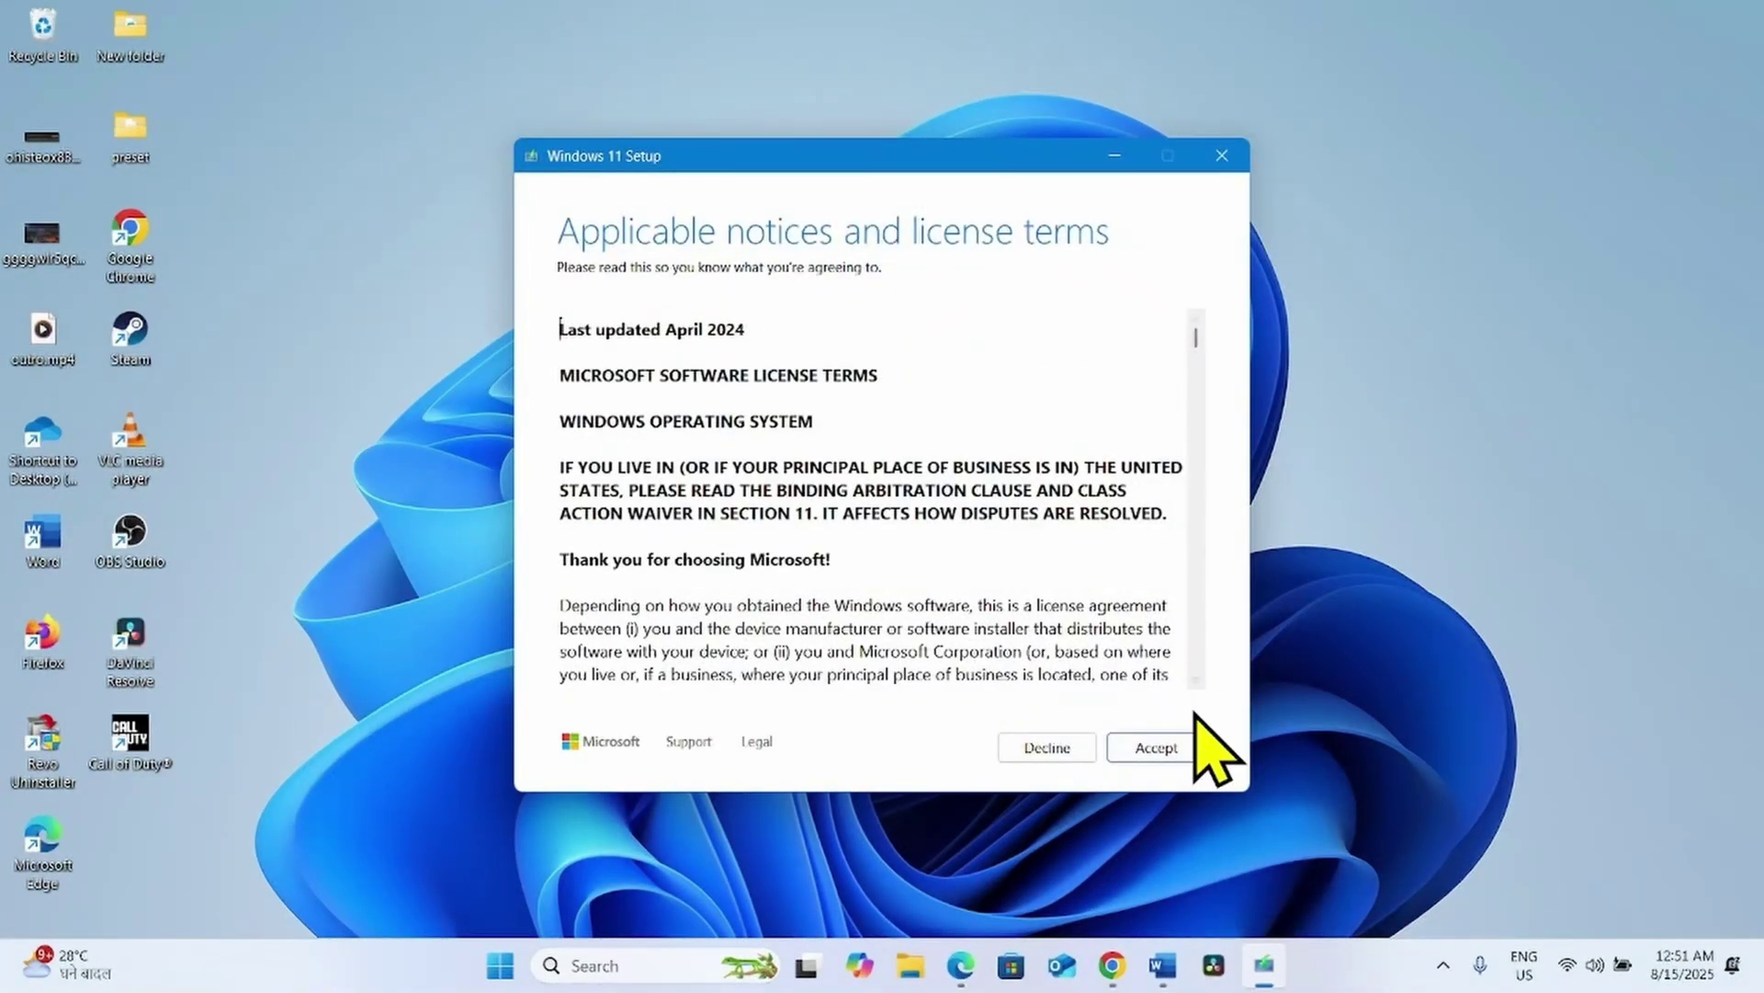
pyautogui.click(1156, 748)
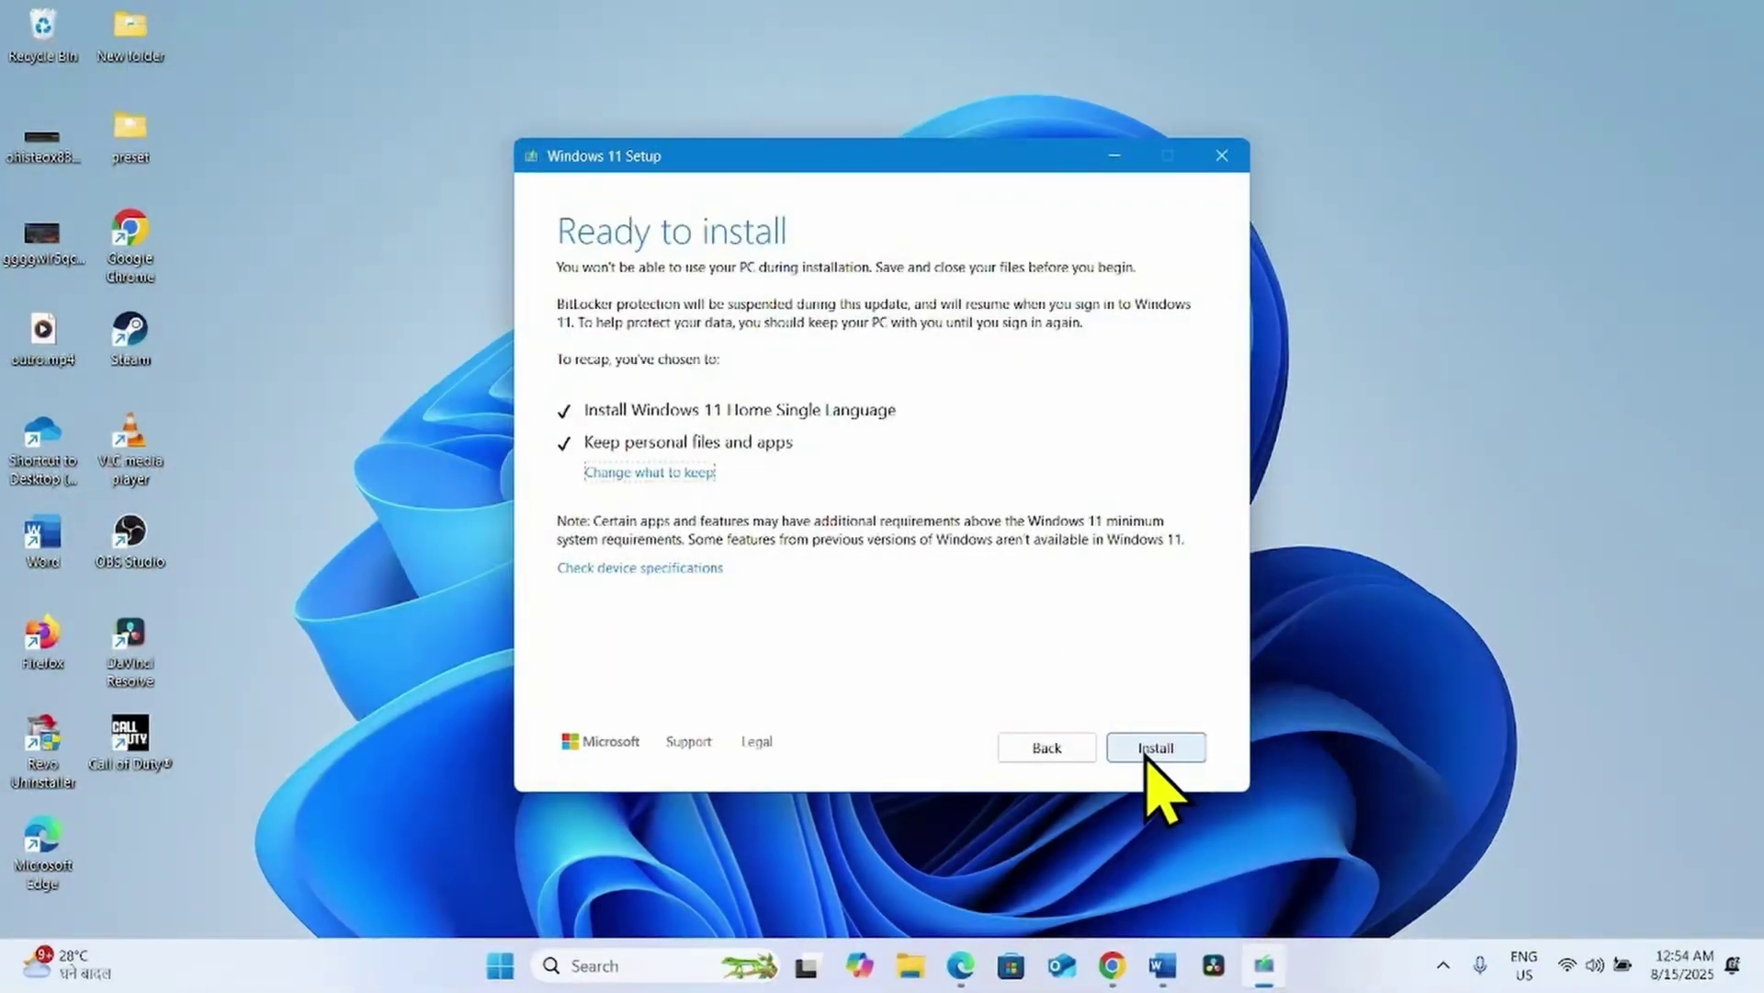
pyautogui.click(1149, 750)
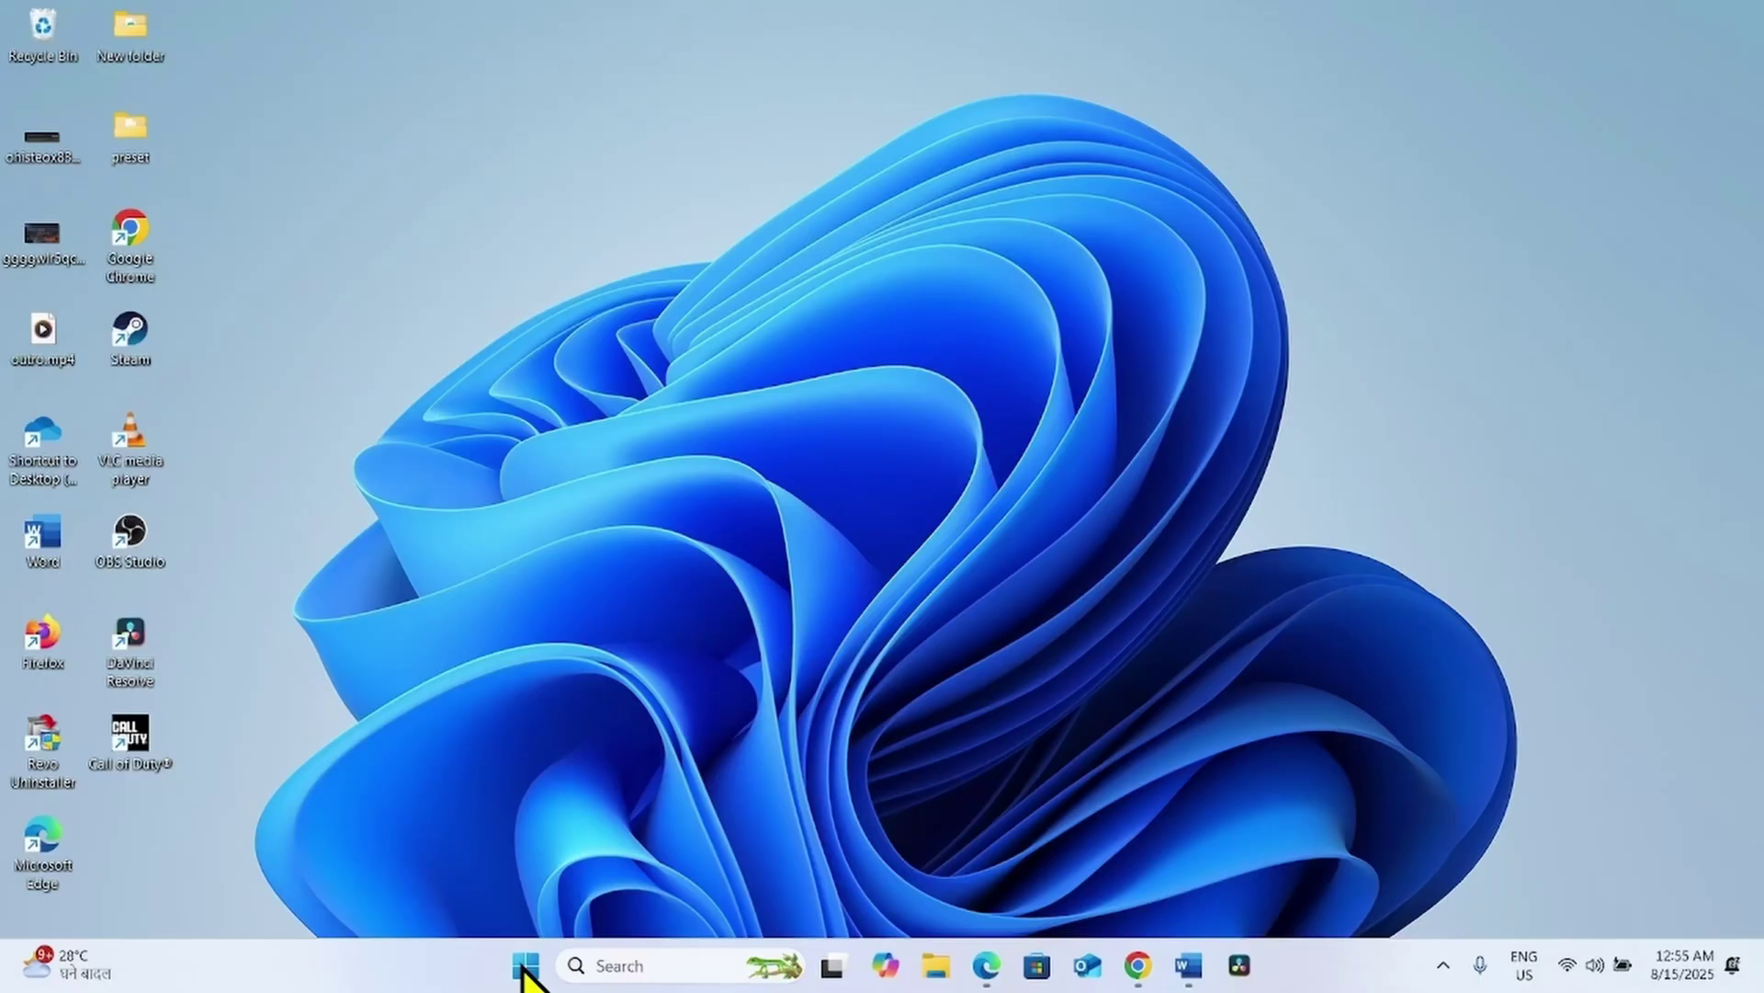
# Confirm on the Settings Windows Update page that the PC is up to date, then close Settings.
pyautogui.click(522, 967)
pyautogui.click(603, 282)
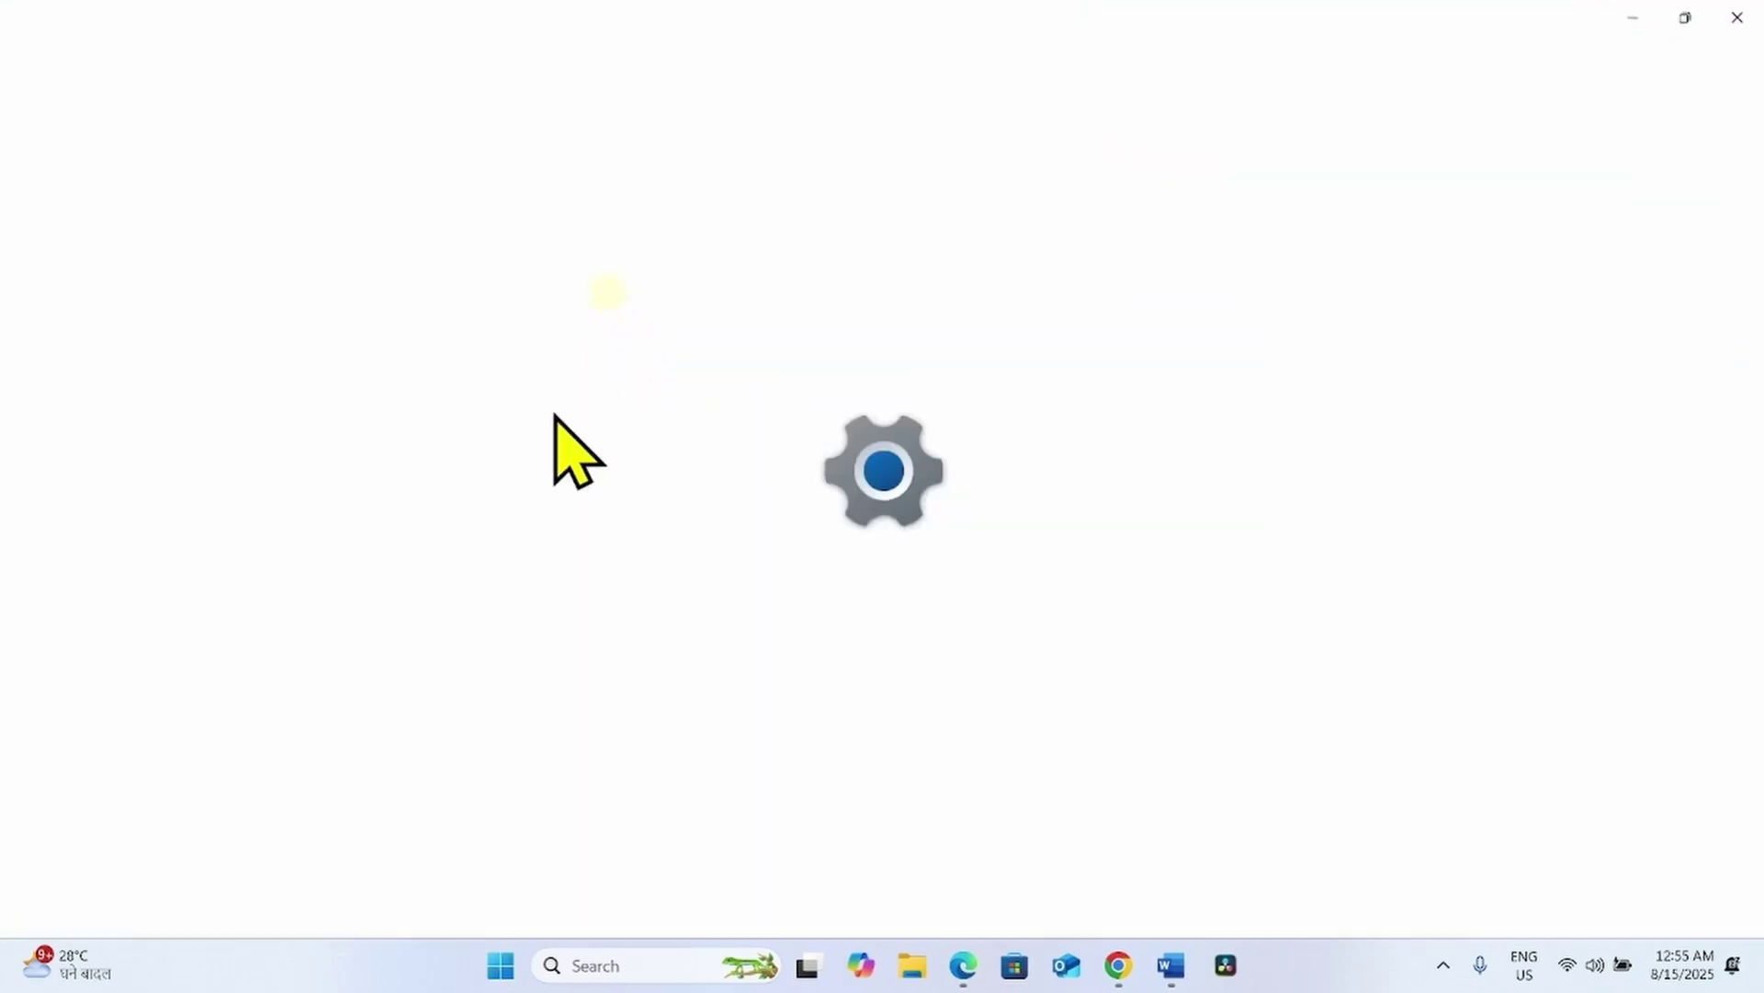
pyautogui.click(62, 701)
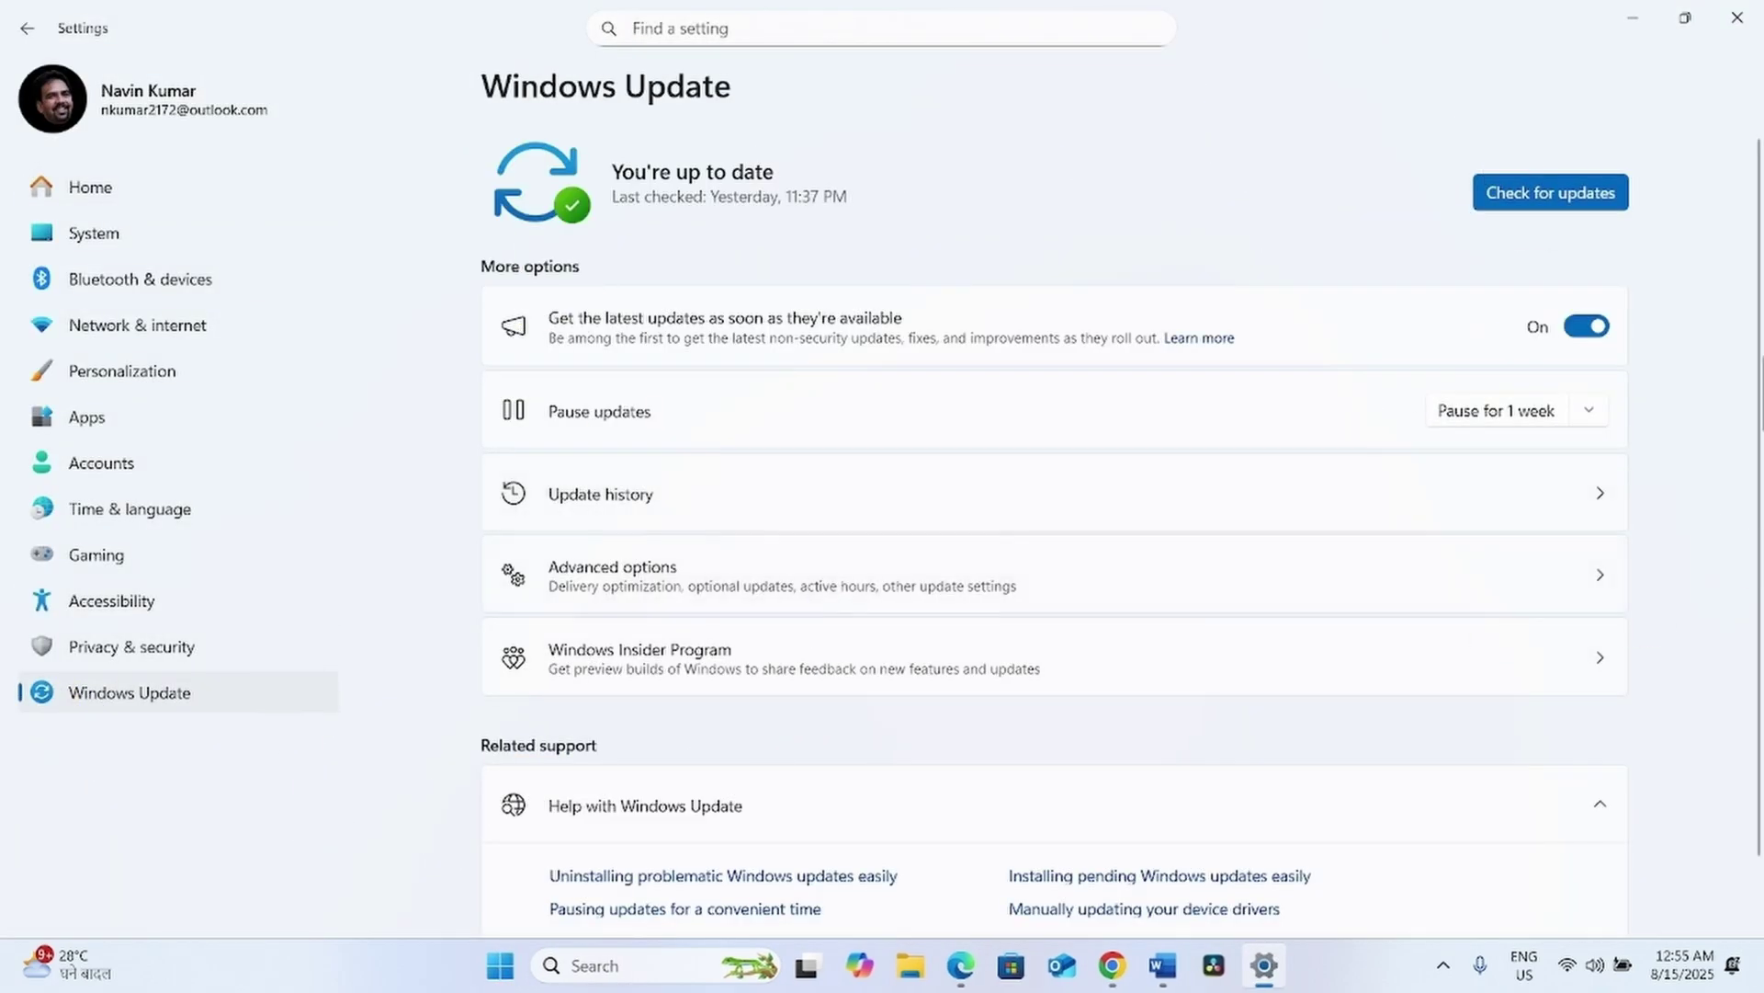
pyautogui.click(1741, 19)
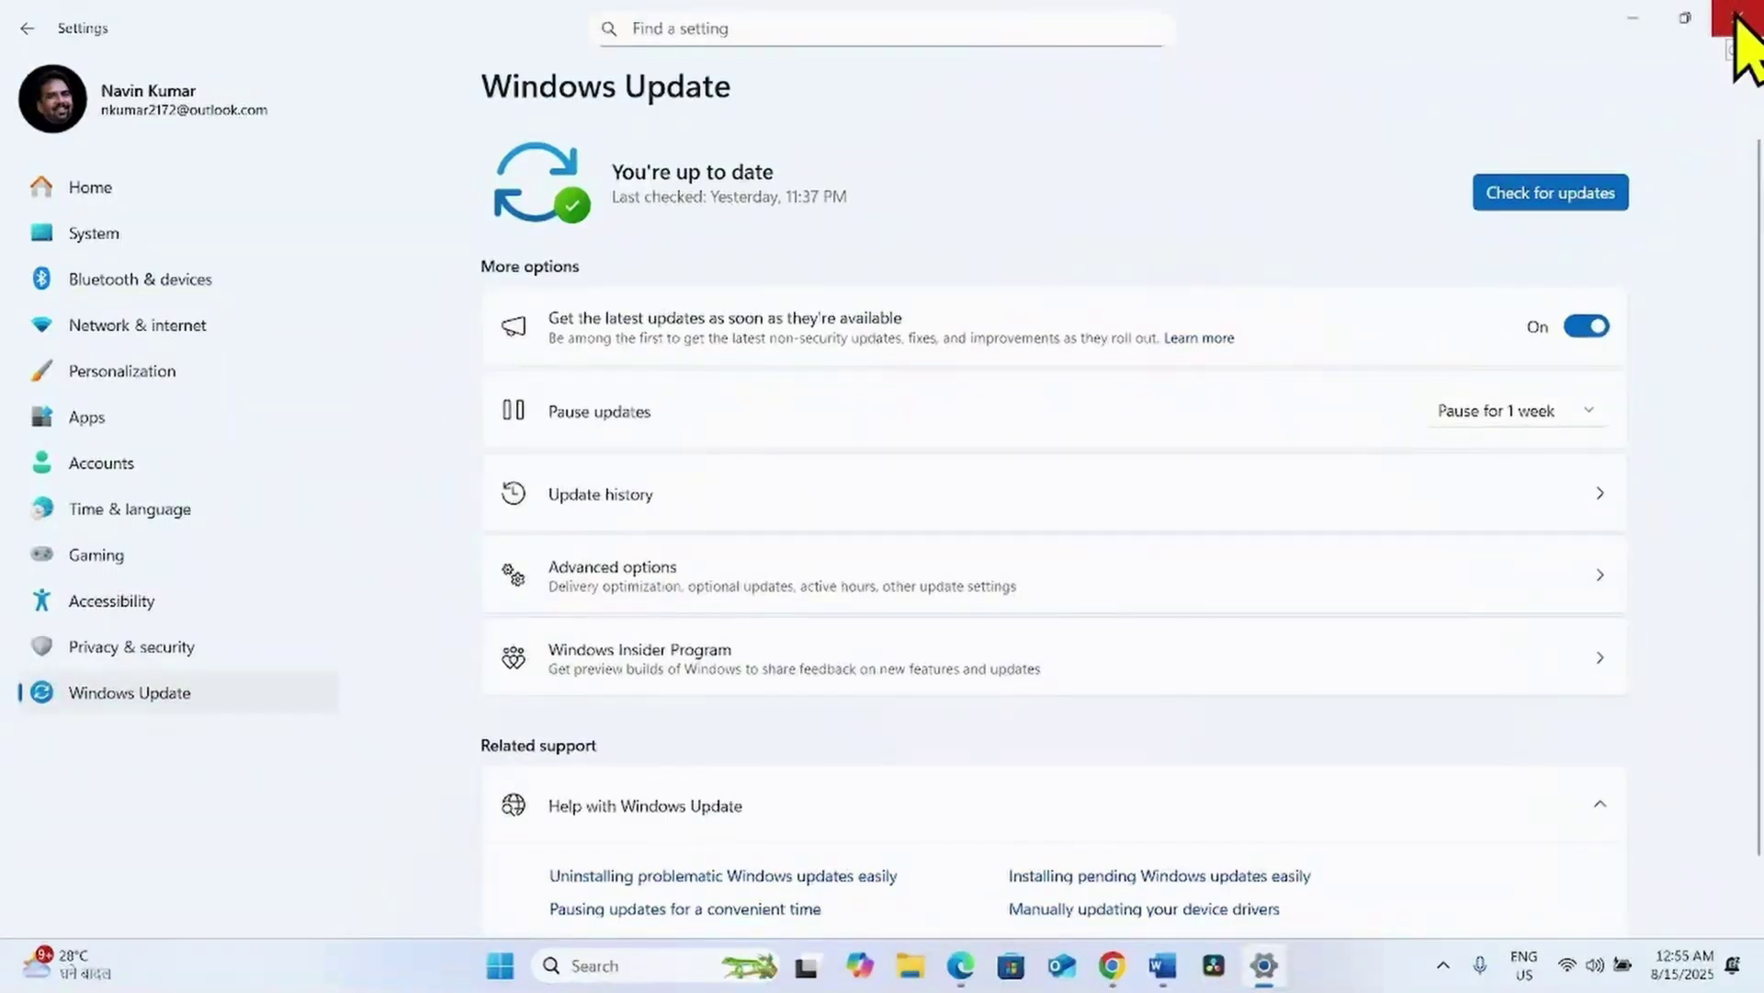